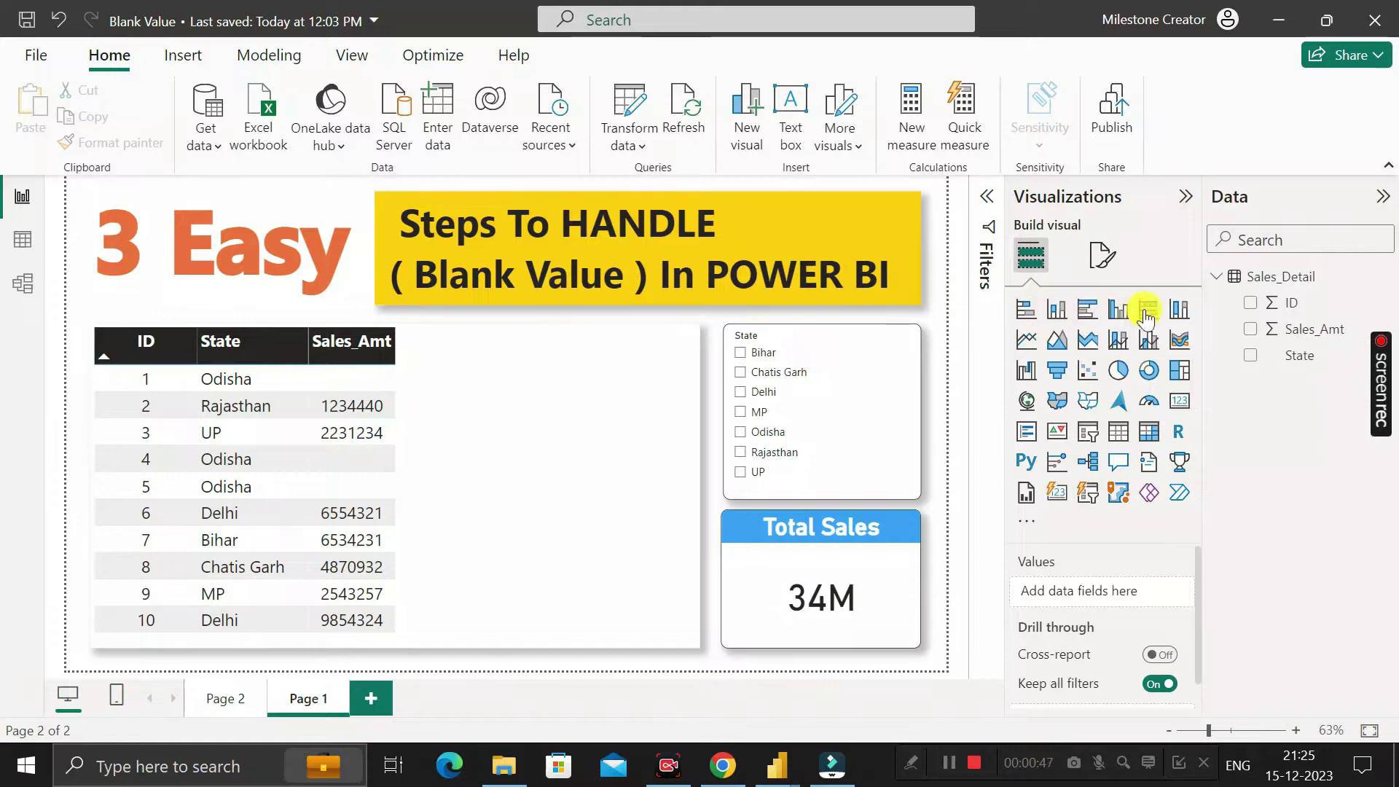
# Step: Show the Sales_Detail table's raw rows in Table view, where IDs 1, 4 and 5 have blank Sales_Amt
pyautogui.click(1231, 277)
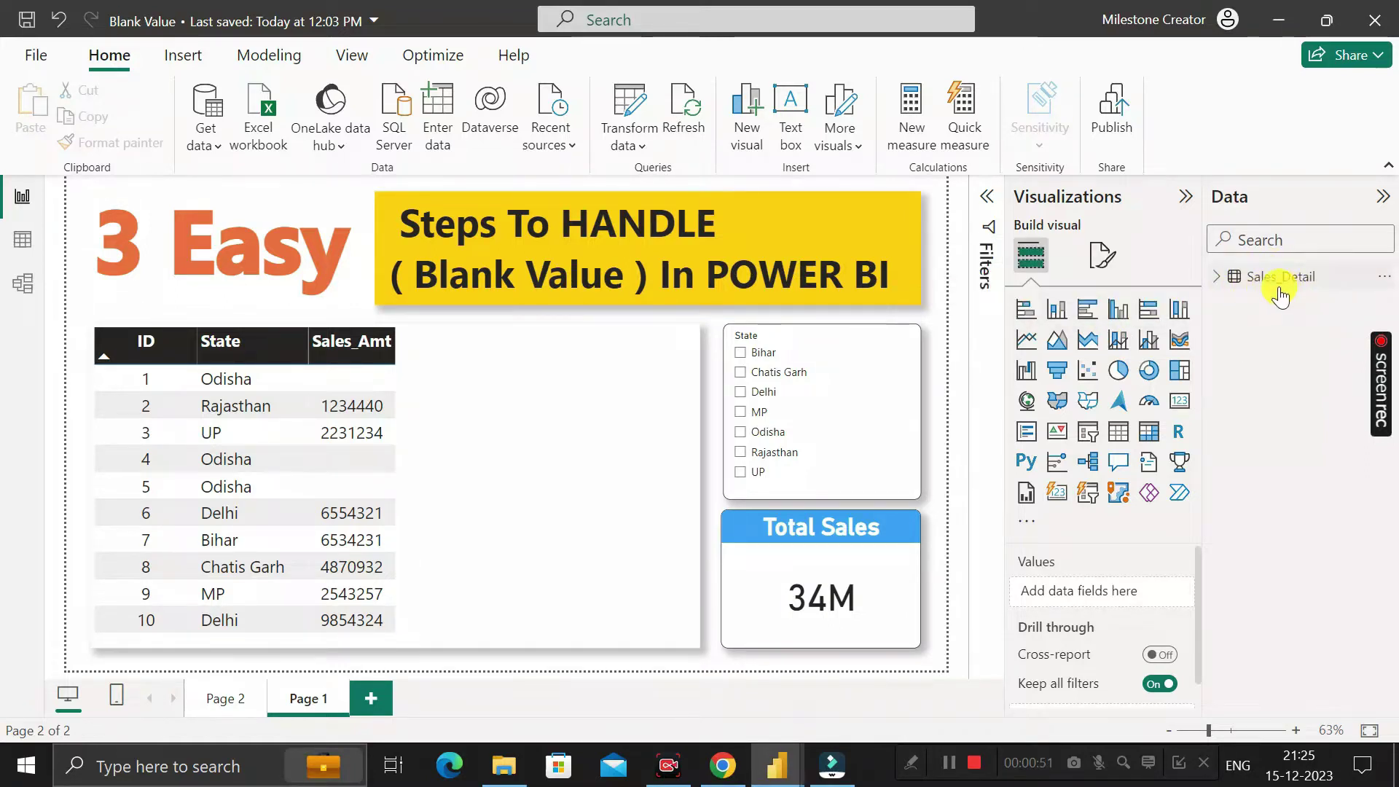
pyautogui.moveTo(1286, 290)
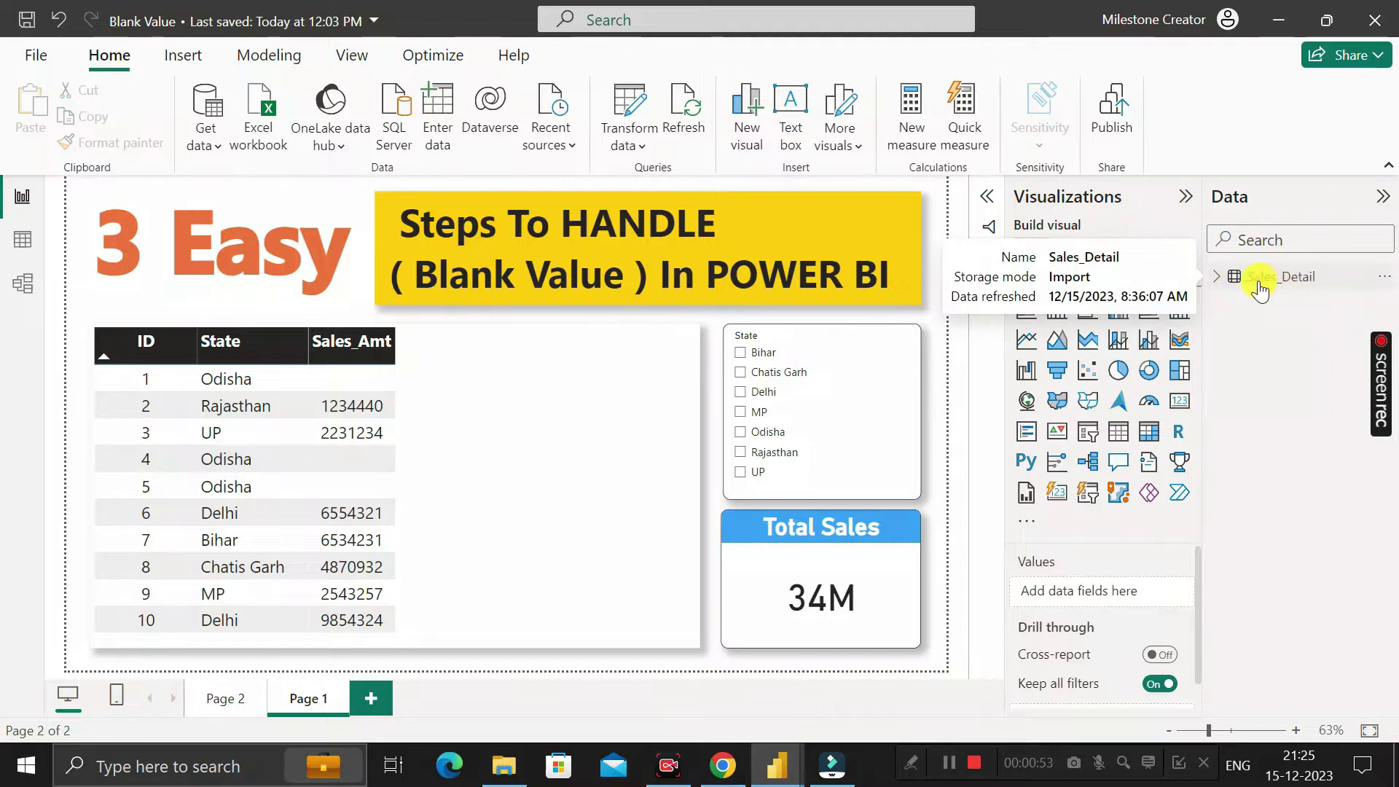
pyautogui.click(1221, 281)
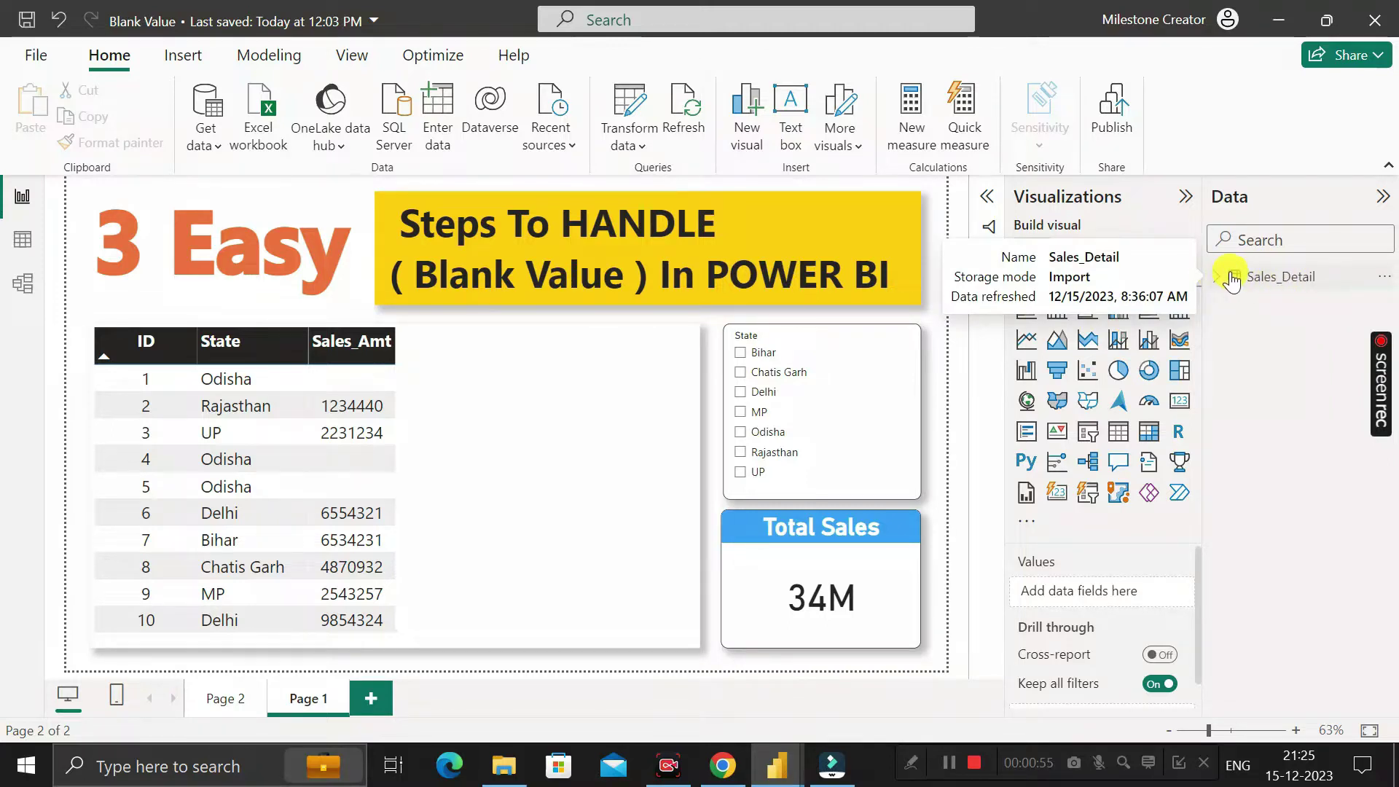
pyautogui.click(19, 244)
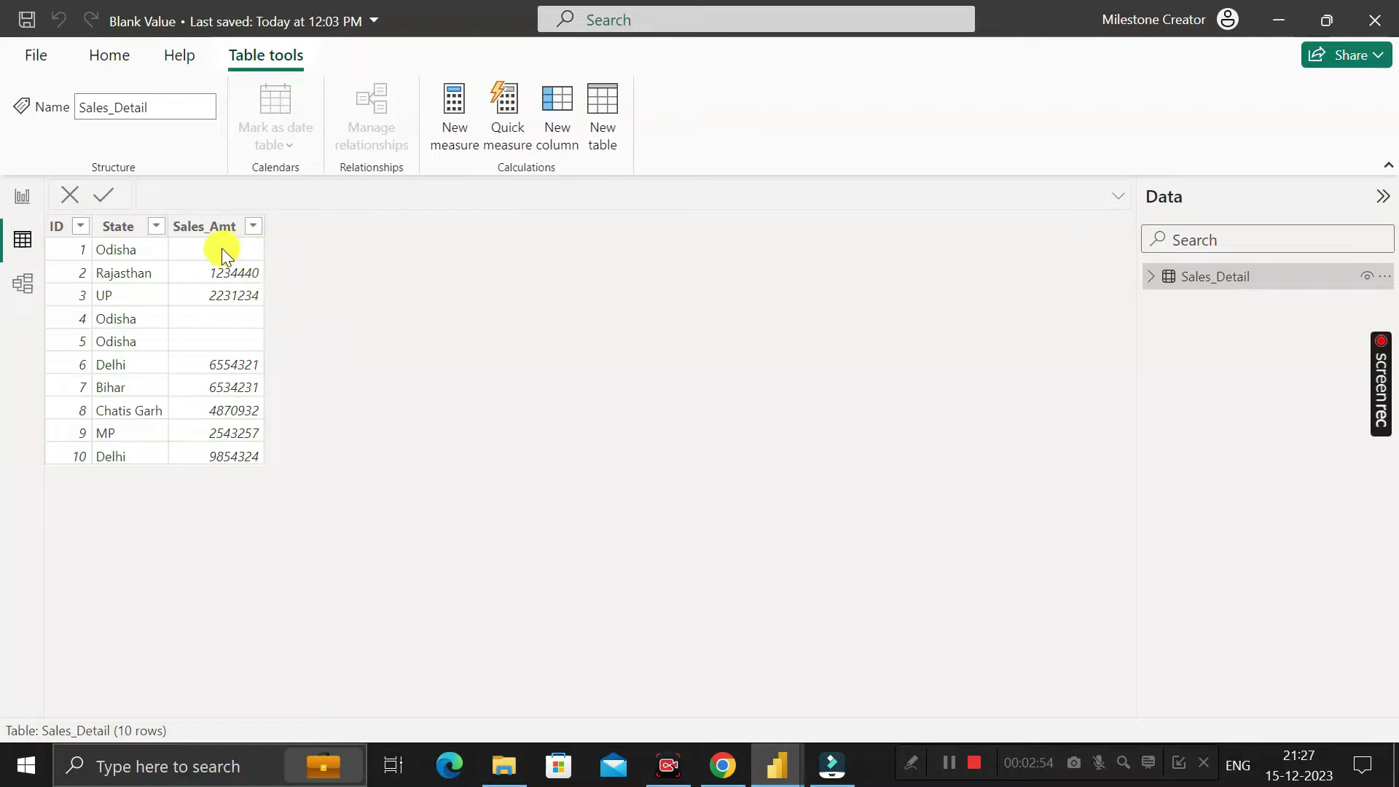
# Step: Go back to Report view on Page 1 with the table, State slicer and Total Sales card
pyautogui.click(20, 198)
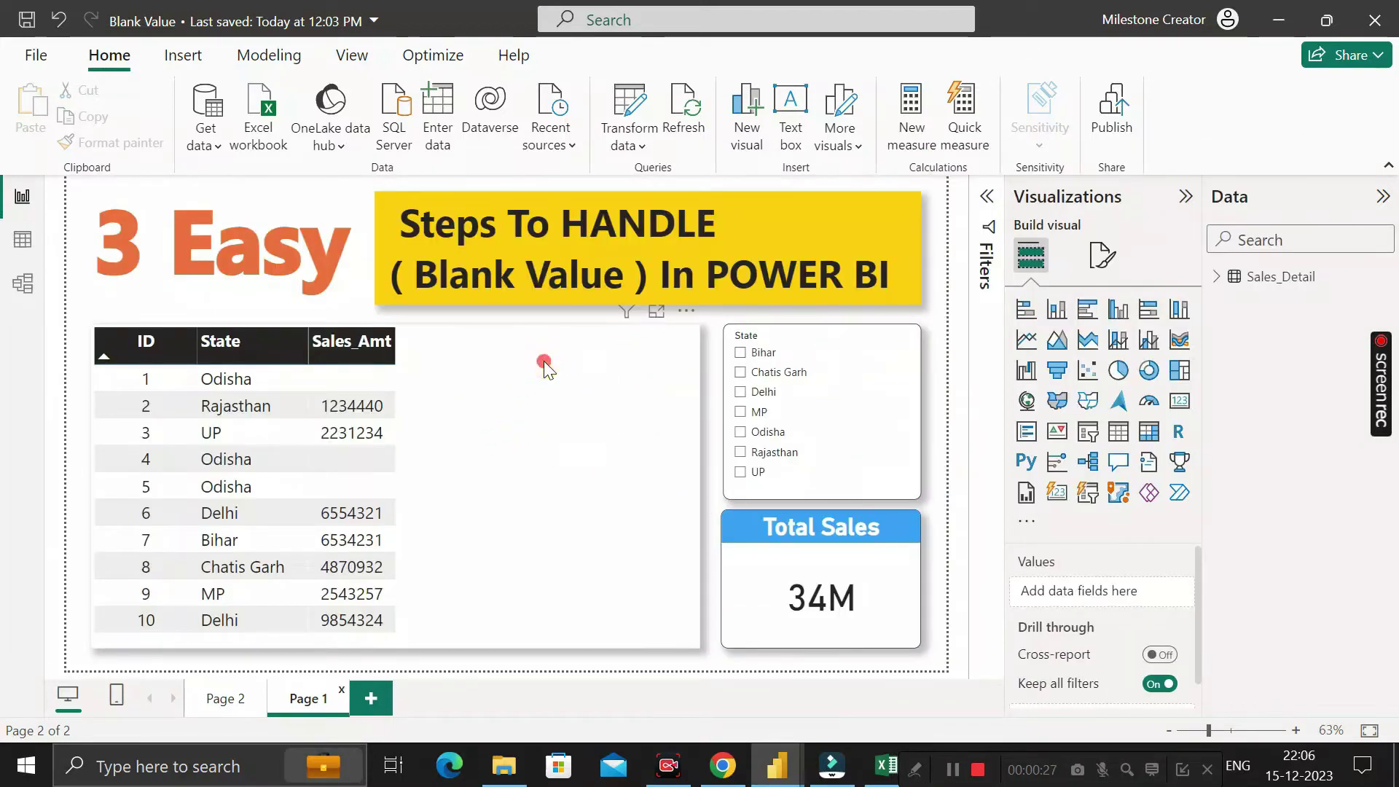
# Step: Inspect the table, slicer and card fields, then filter to Odisha to see blank sales and clear it
pyautogui.click(543, 361)
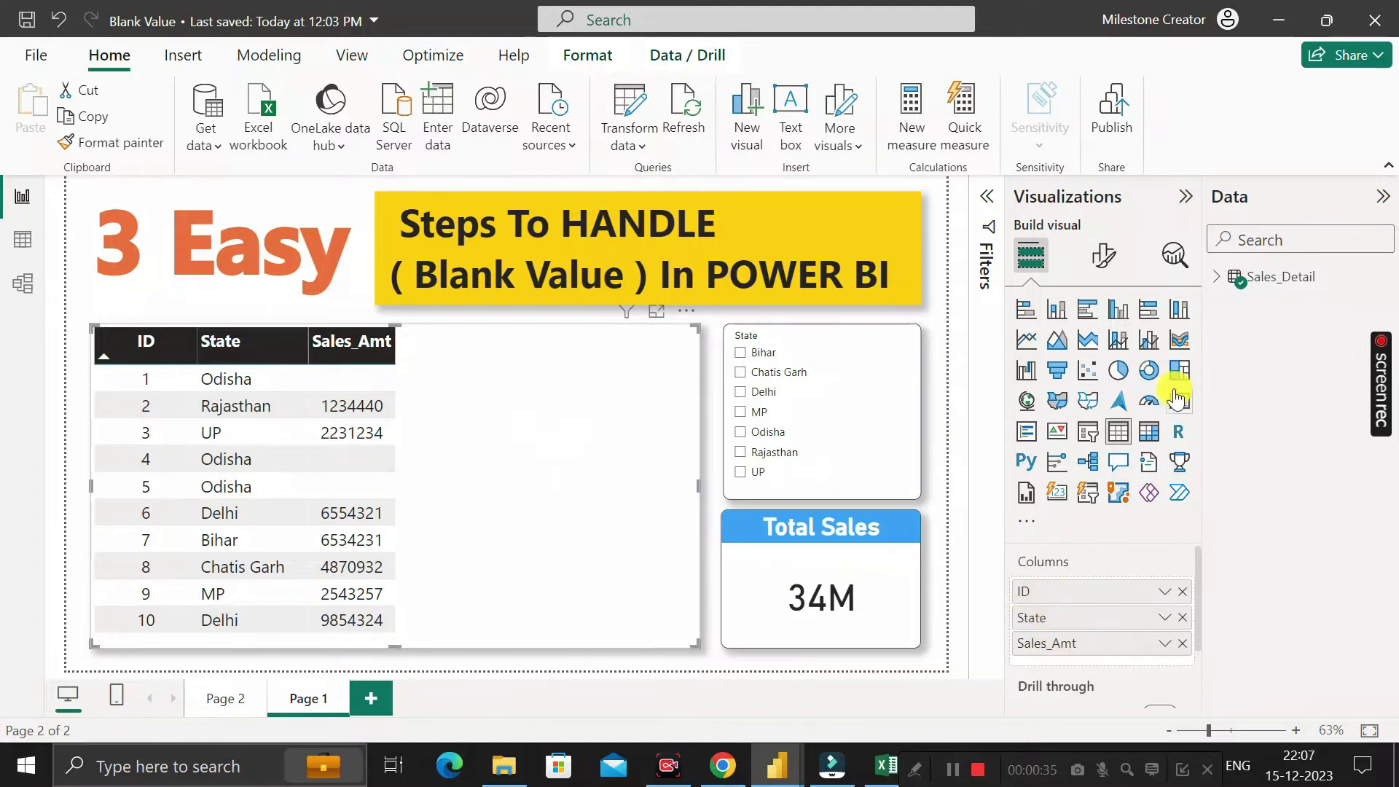
pyautogui.click(1216, 280)
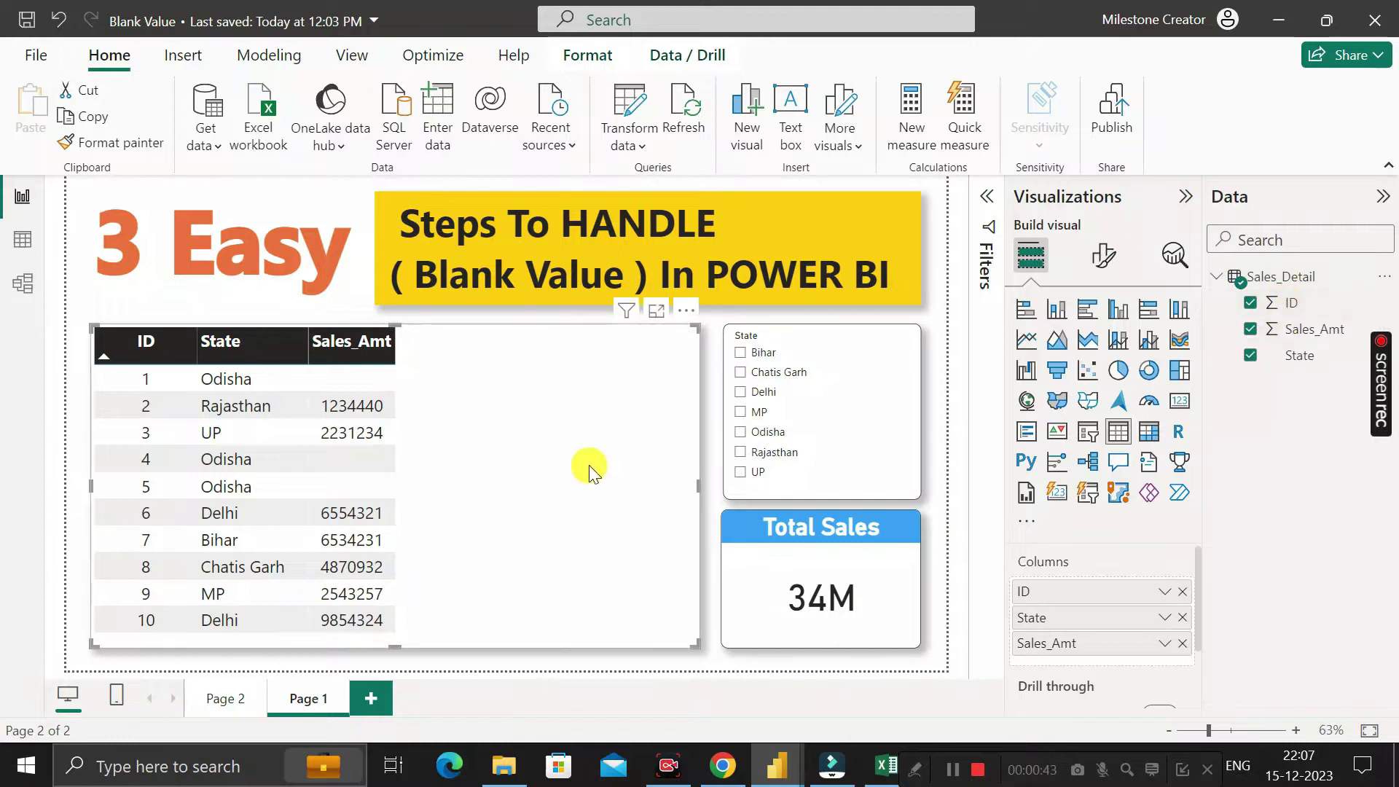
pyautogui.click(914, 498)
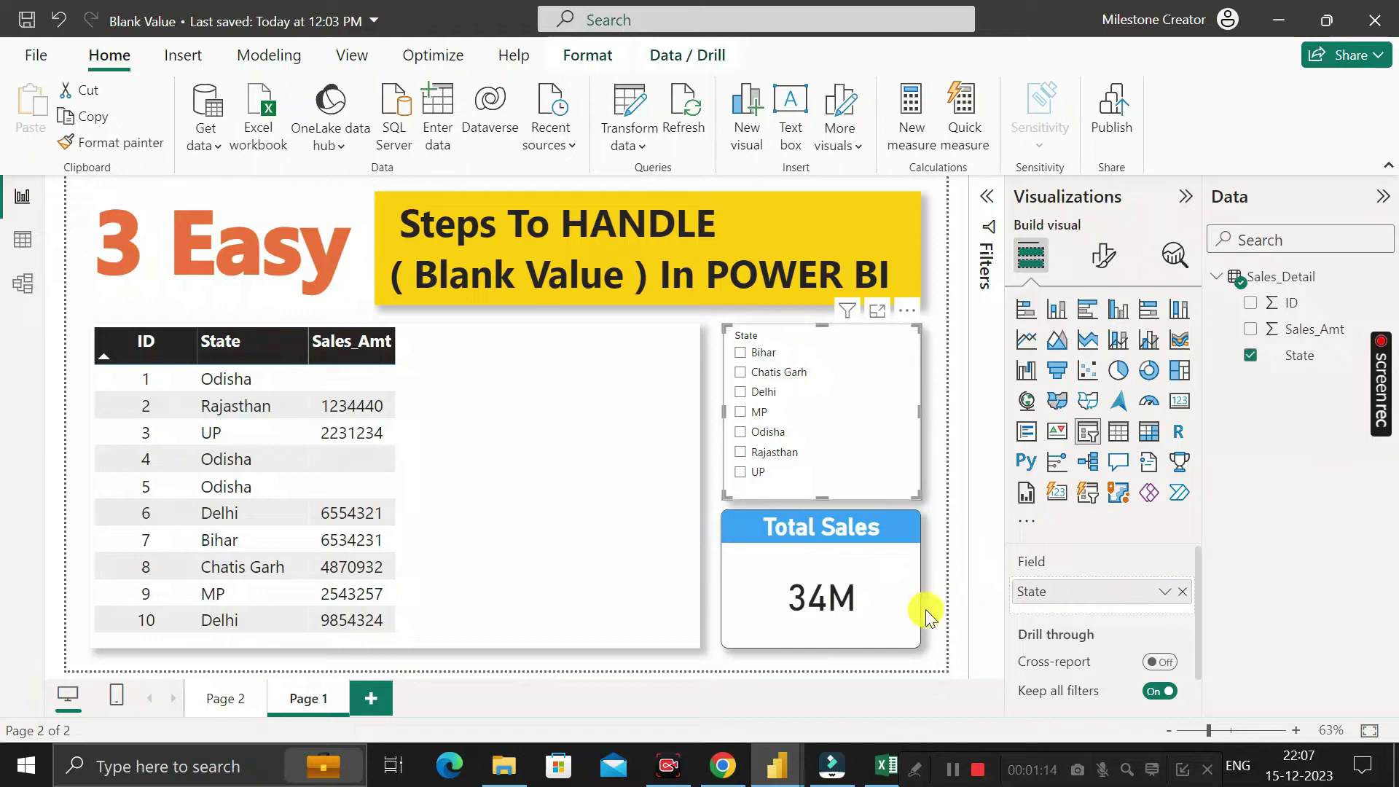
pyautogui.click(916, 632)
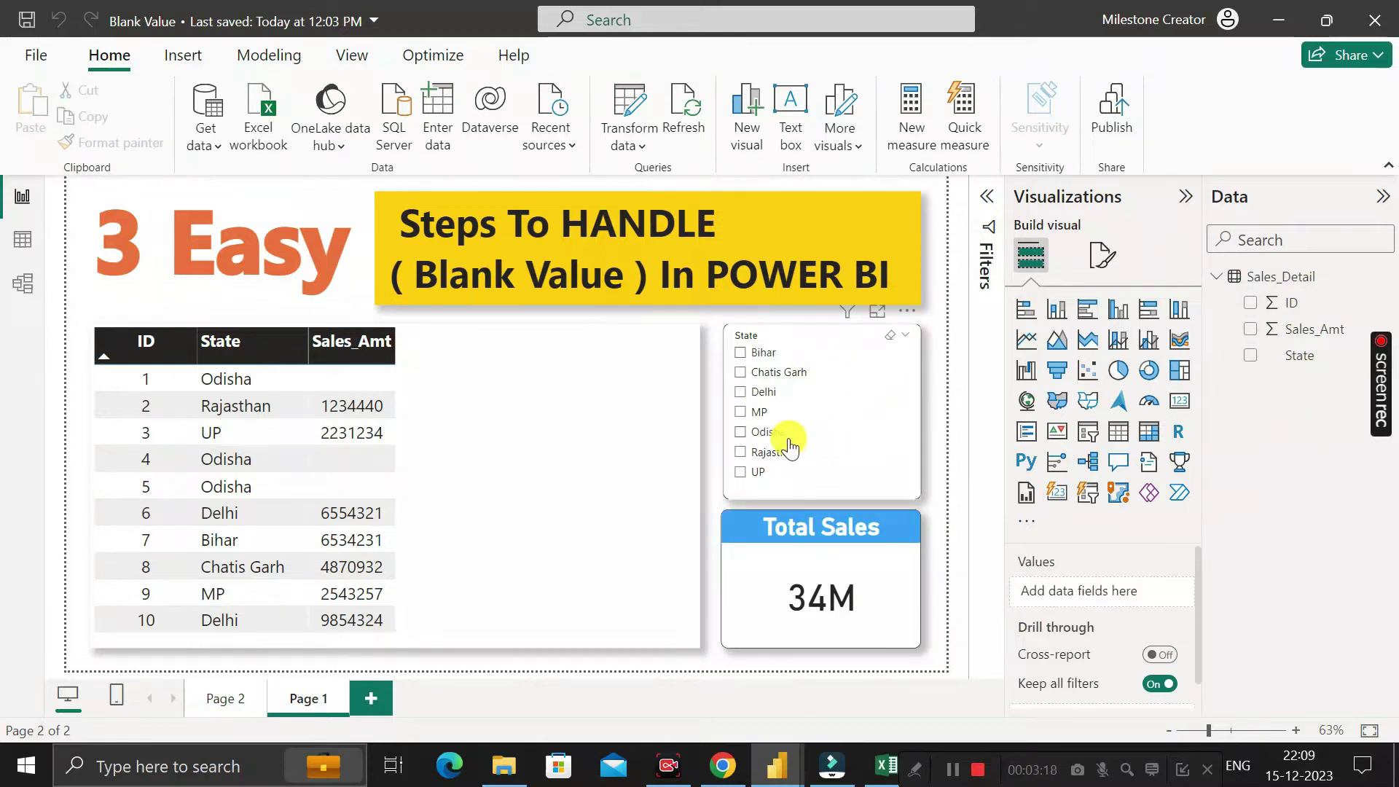
pyautogui.click(741, 433)
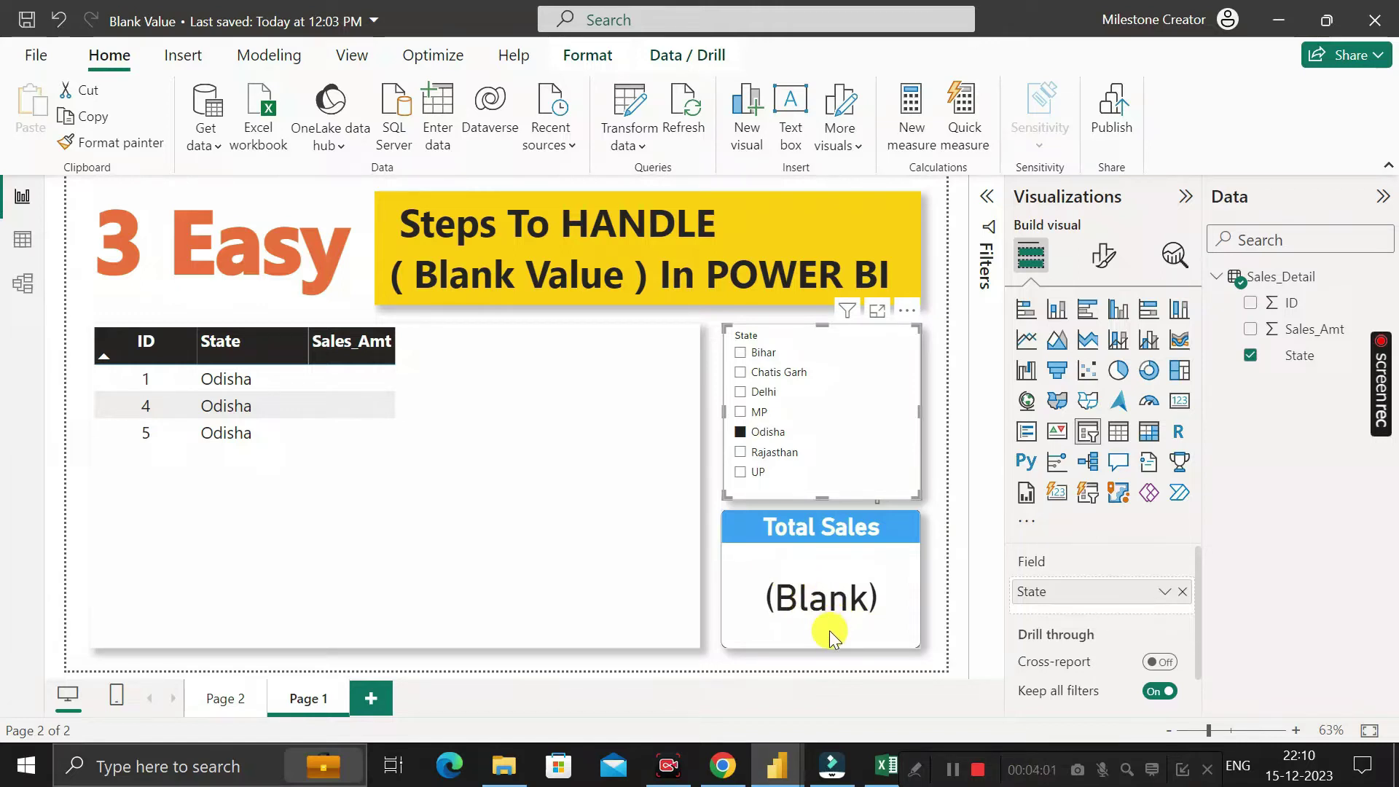
pyautogui.click(740, 433)
# Step: Create the measure Total_Sales = SUM(Sales_Detail[Sales_Amt]) in the Sales_Detail table
pyautogui.click(932, 448)
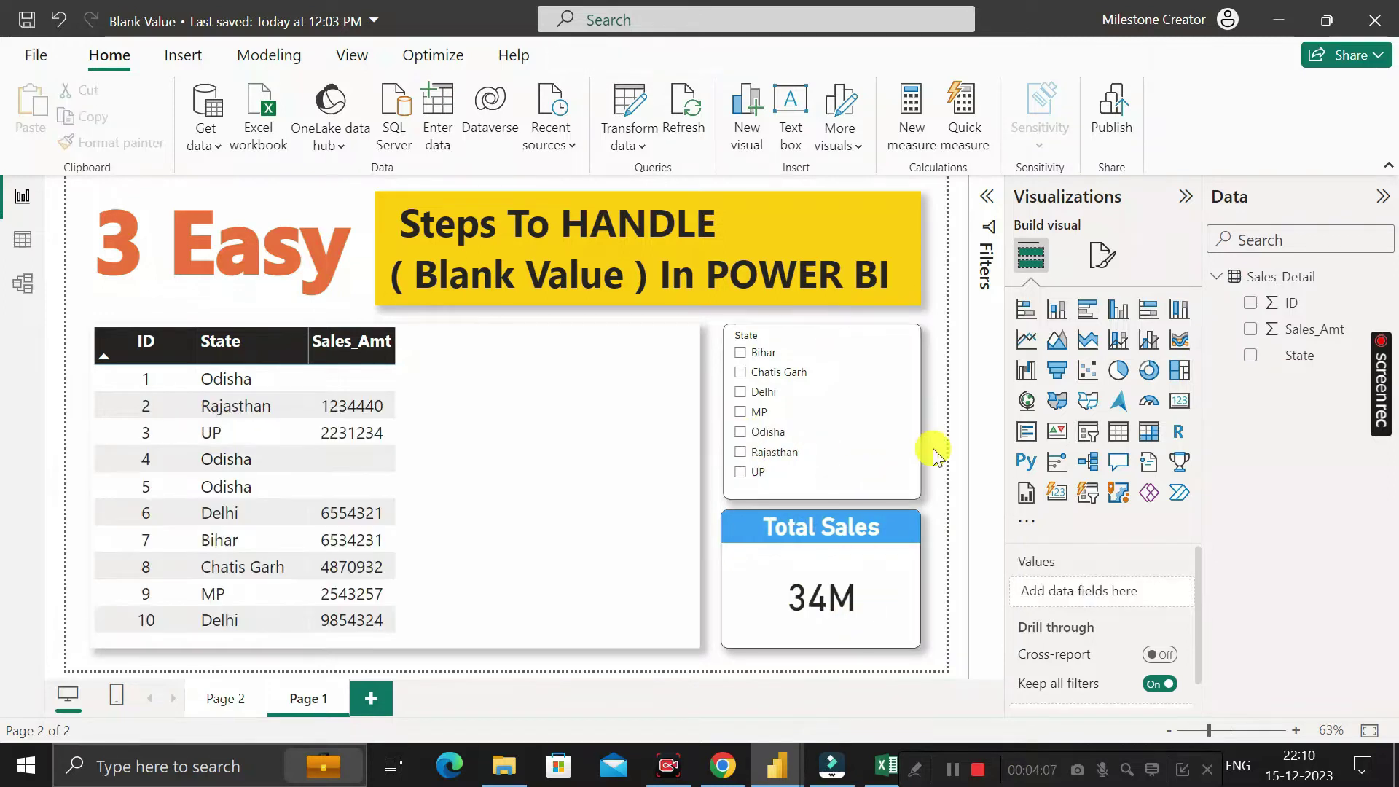
pyautogui.click(1273, 277)
pyautogui.rightClick(1274, 277)
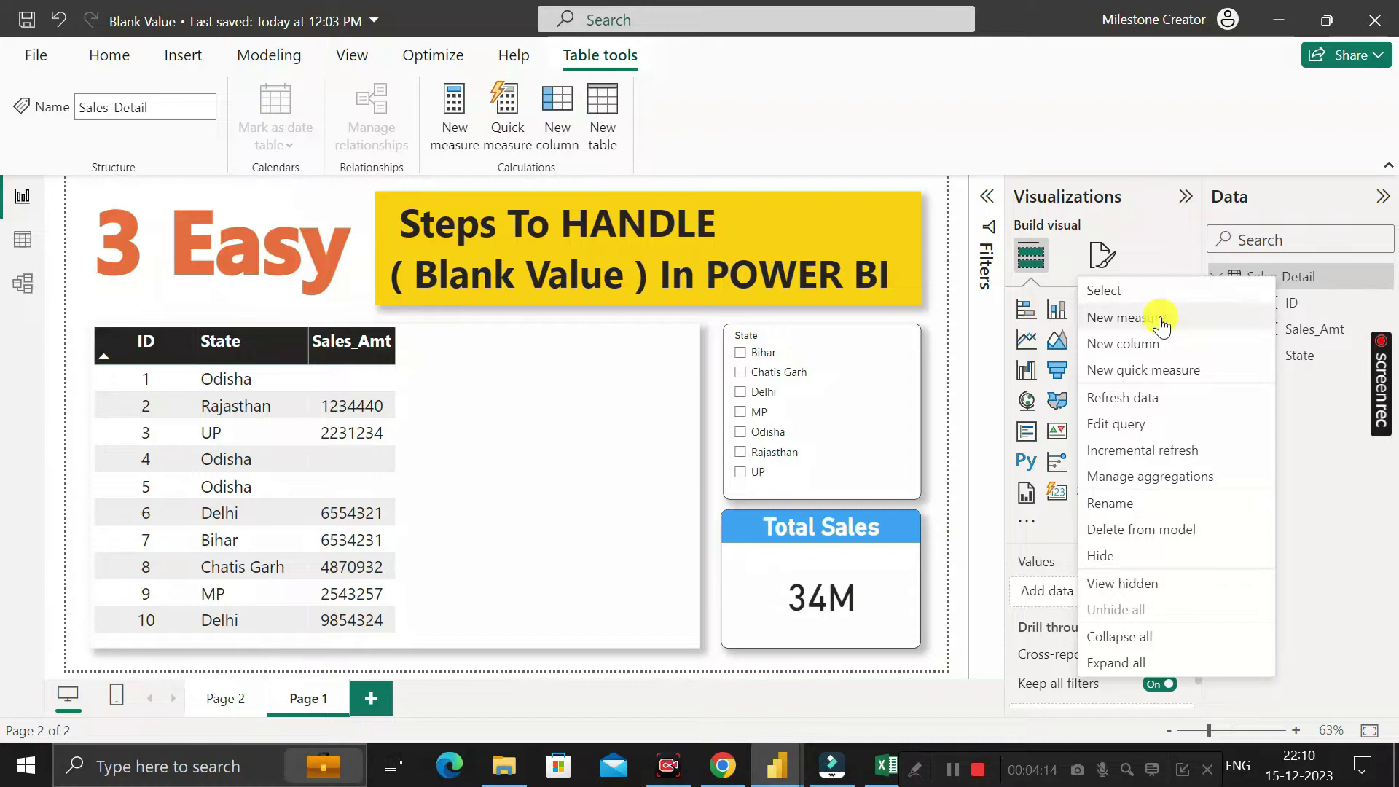
pyautogui.click(1297, 400)
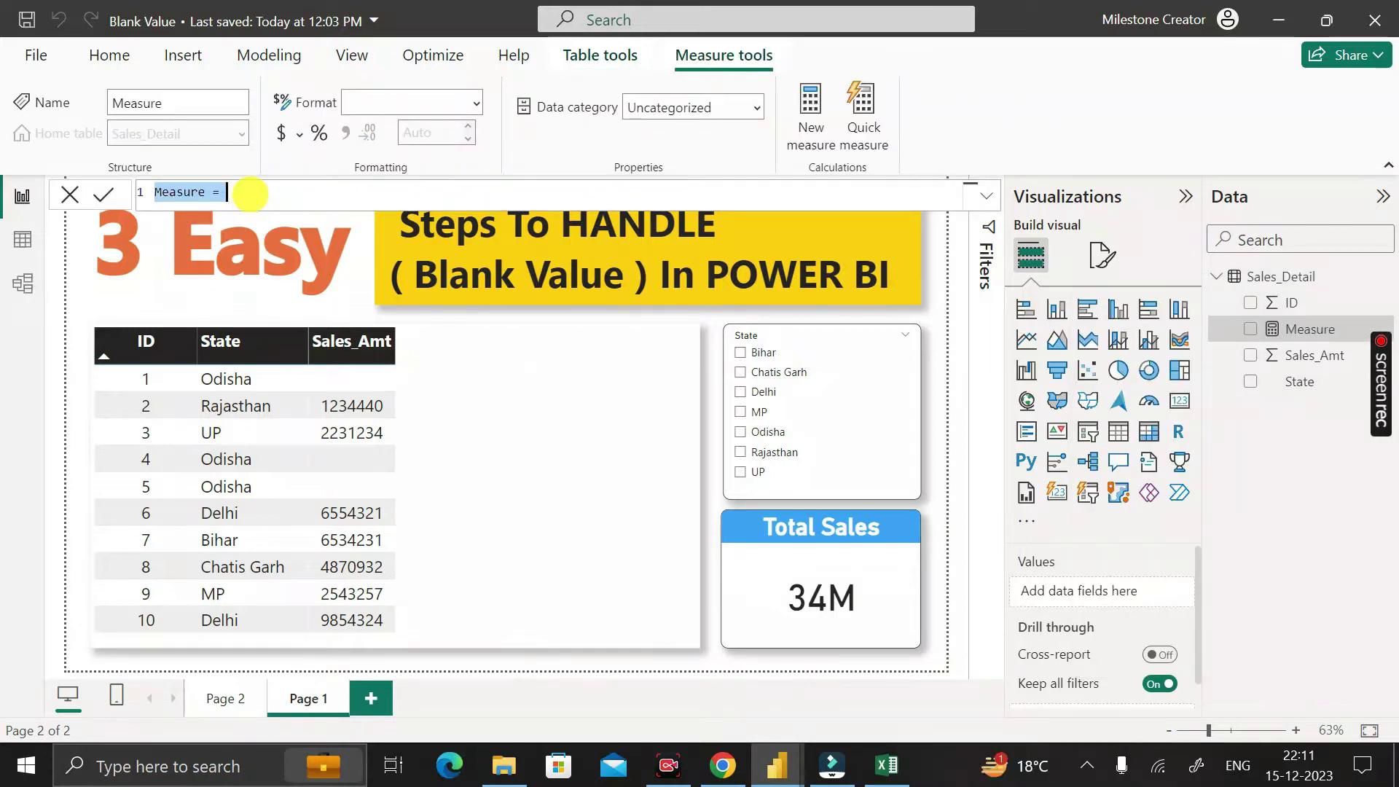
pyautogui.press('BackSpace')
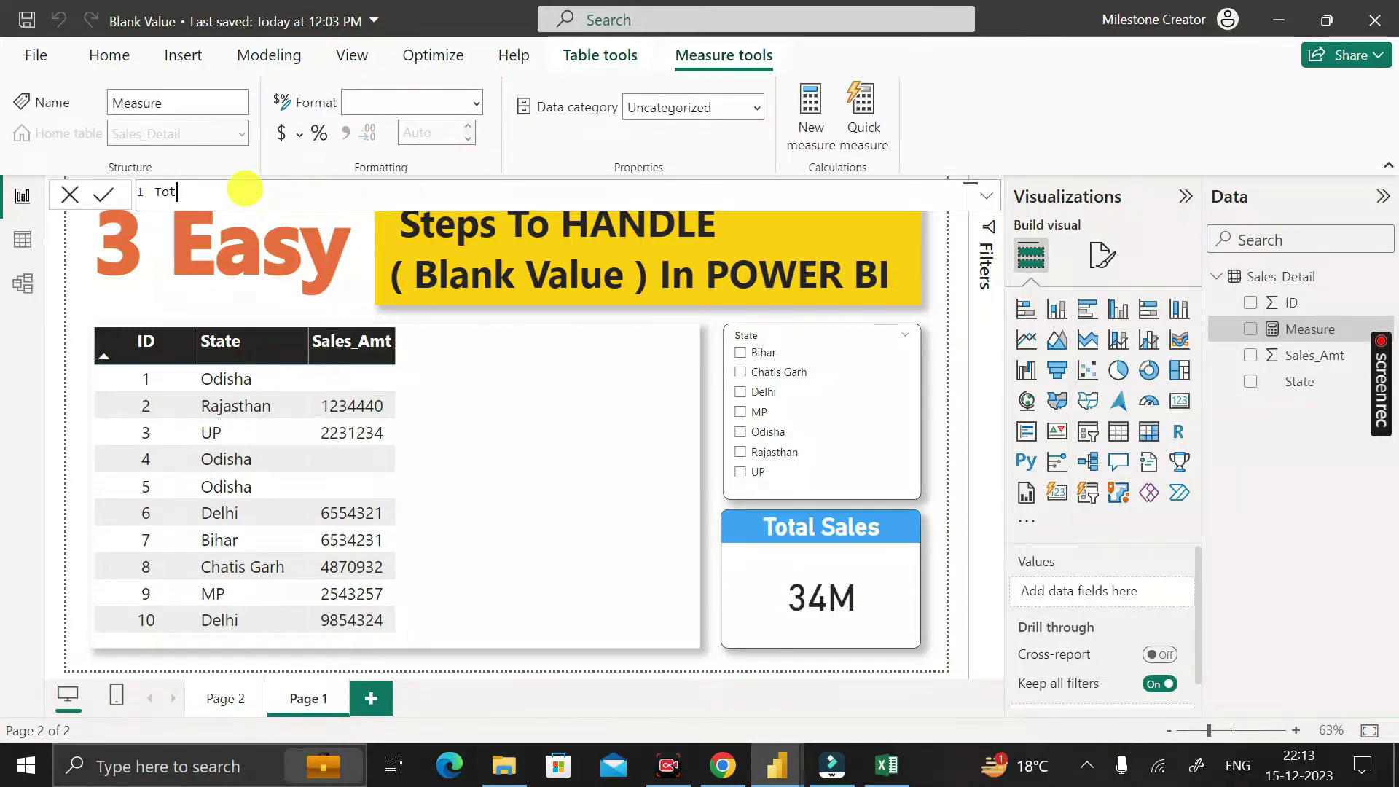
pyautogui.write('les = ')
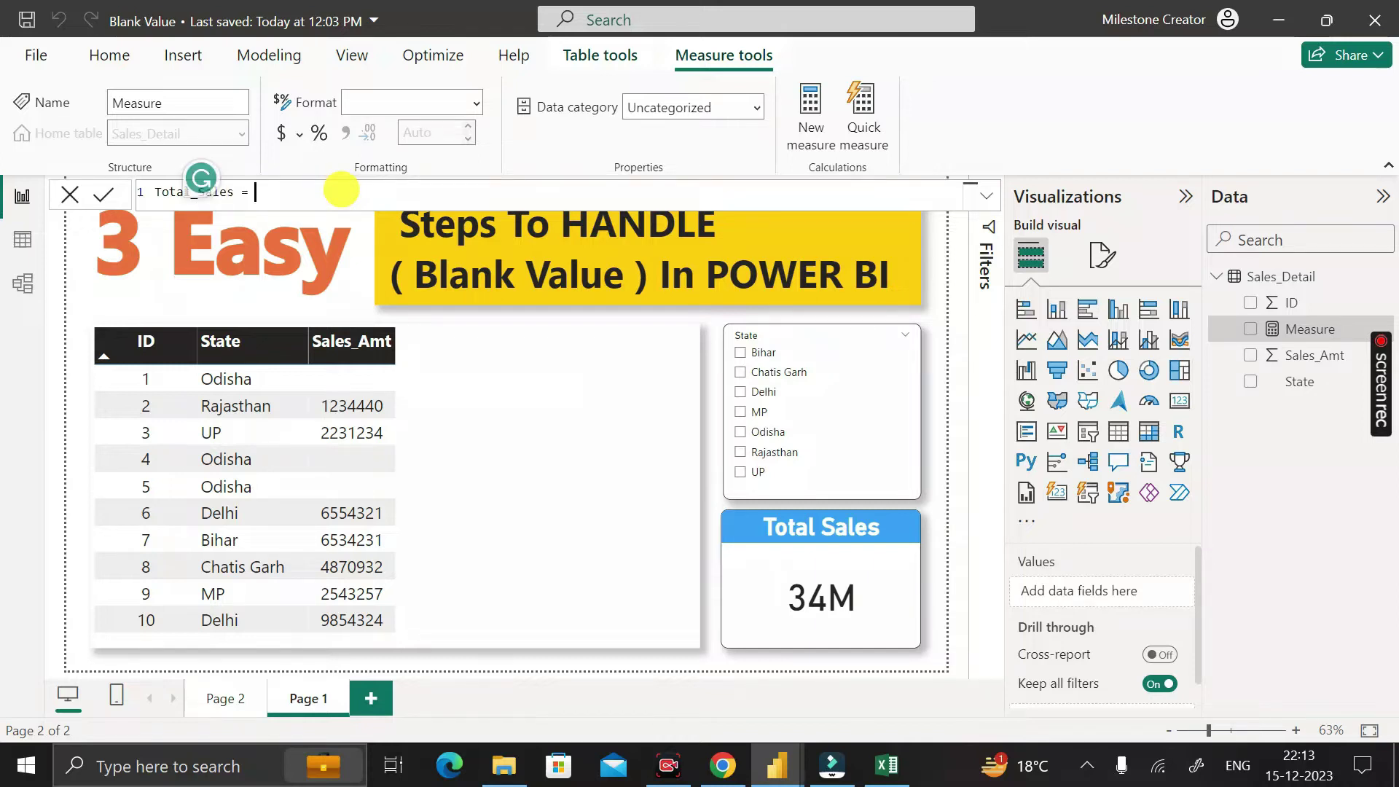
pyautogui.write('sum')
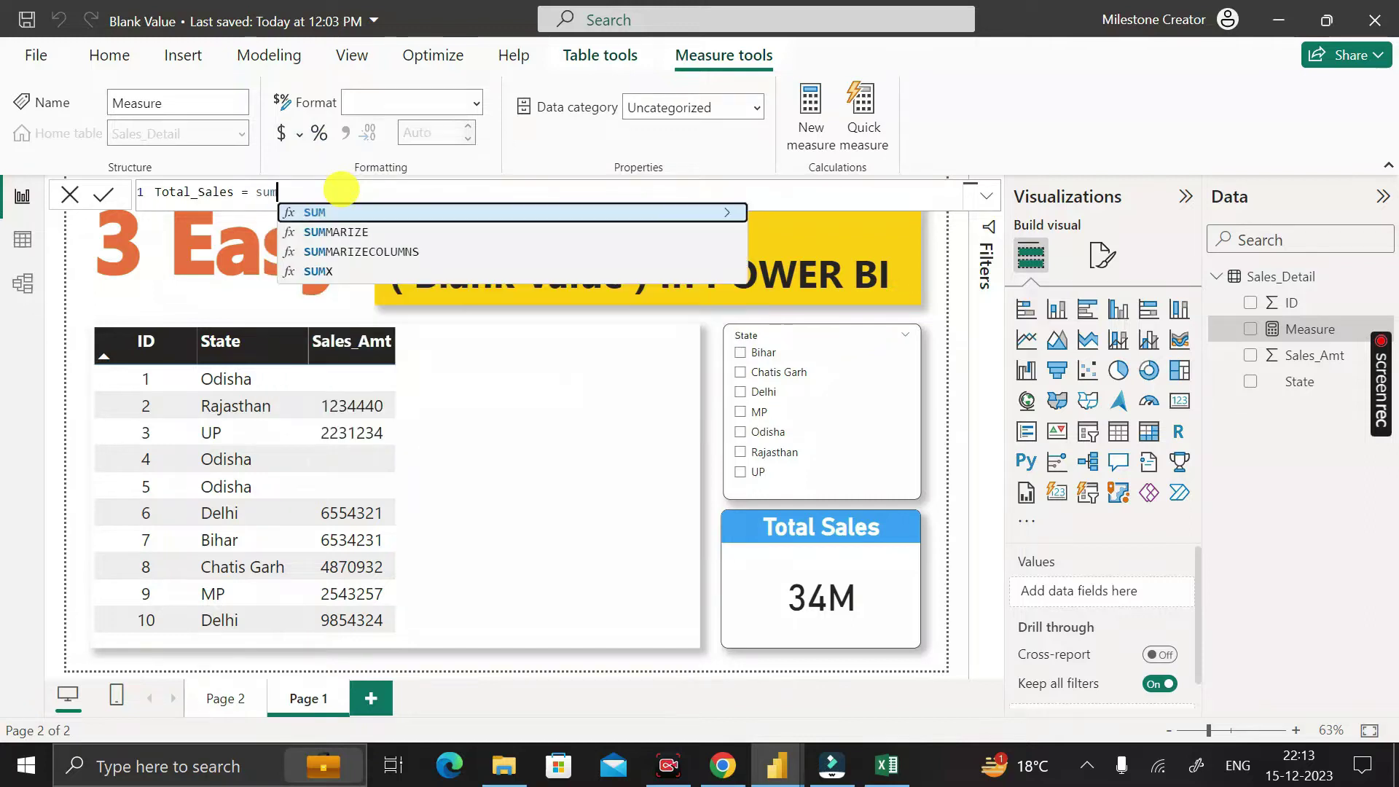
pyautogui.press('Tab')
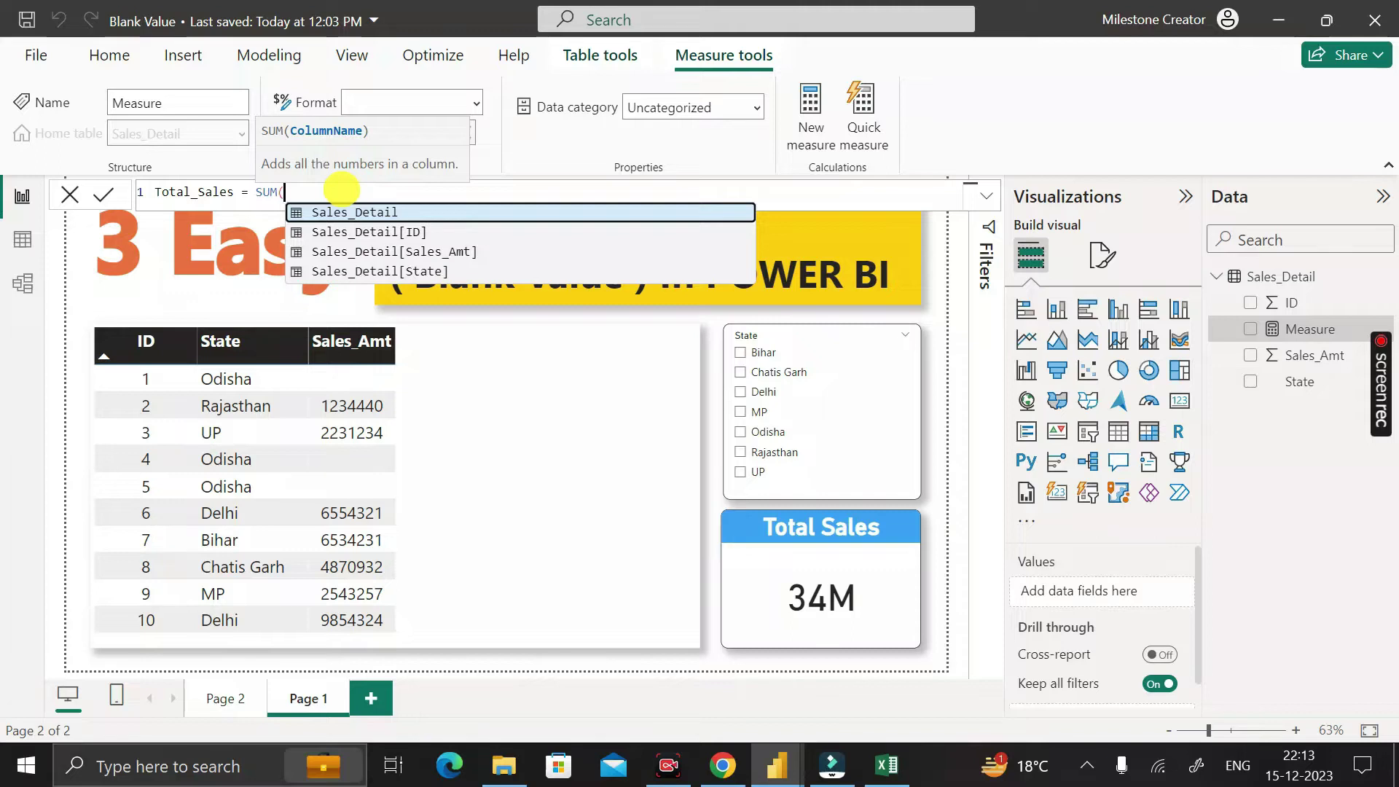
pyautogui.press('Down')
pyautogui.press('Down')
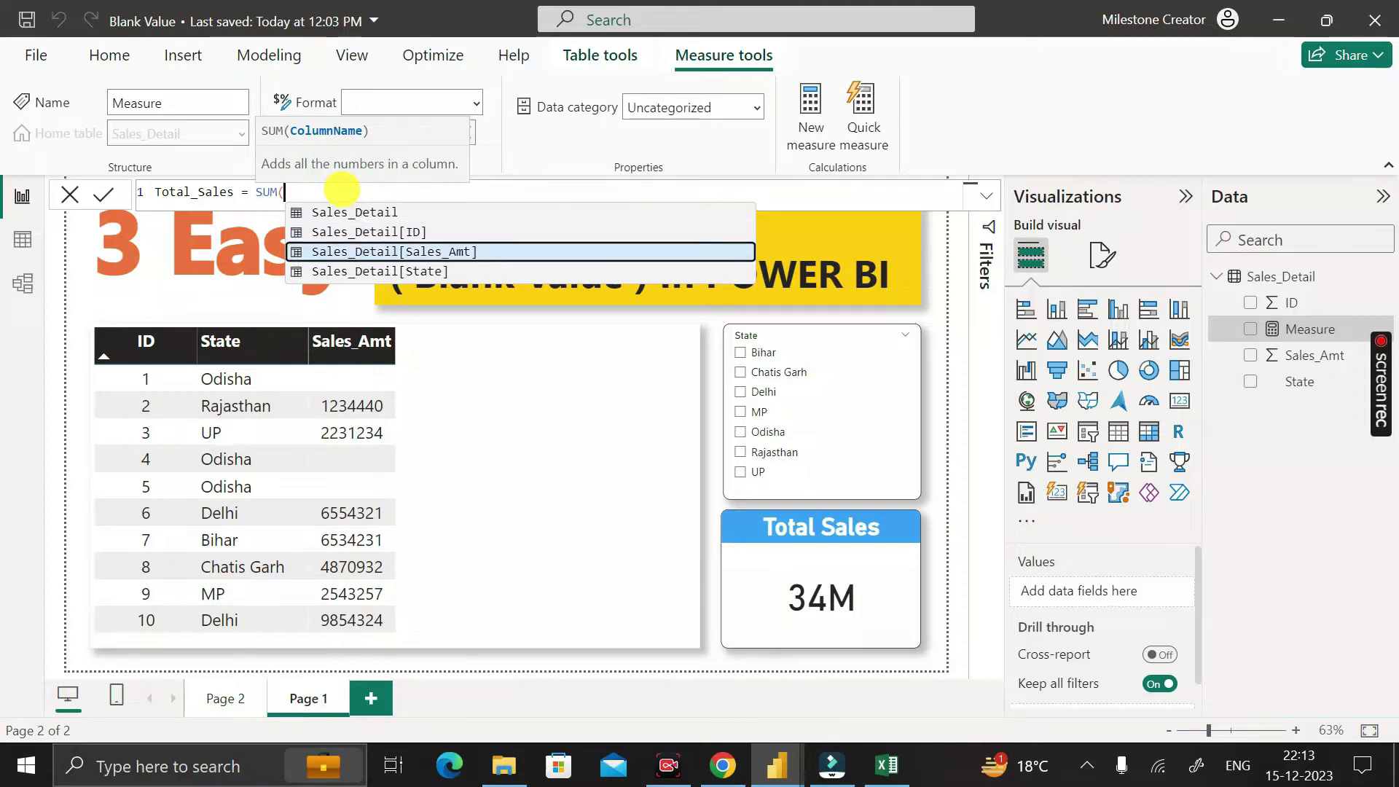
pyautogui.press('Tab')
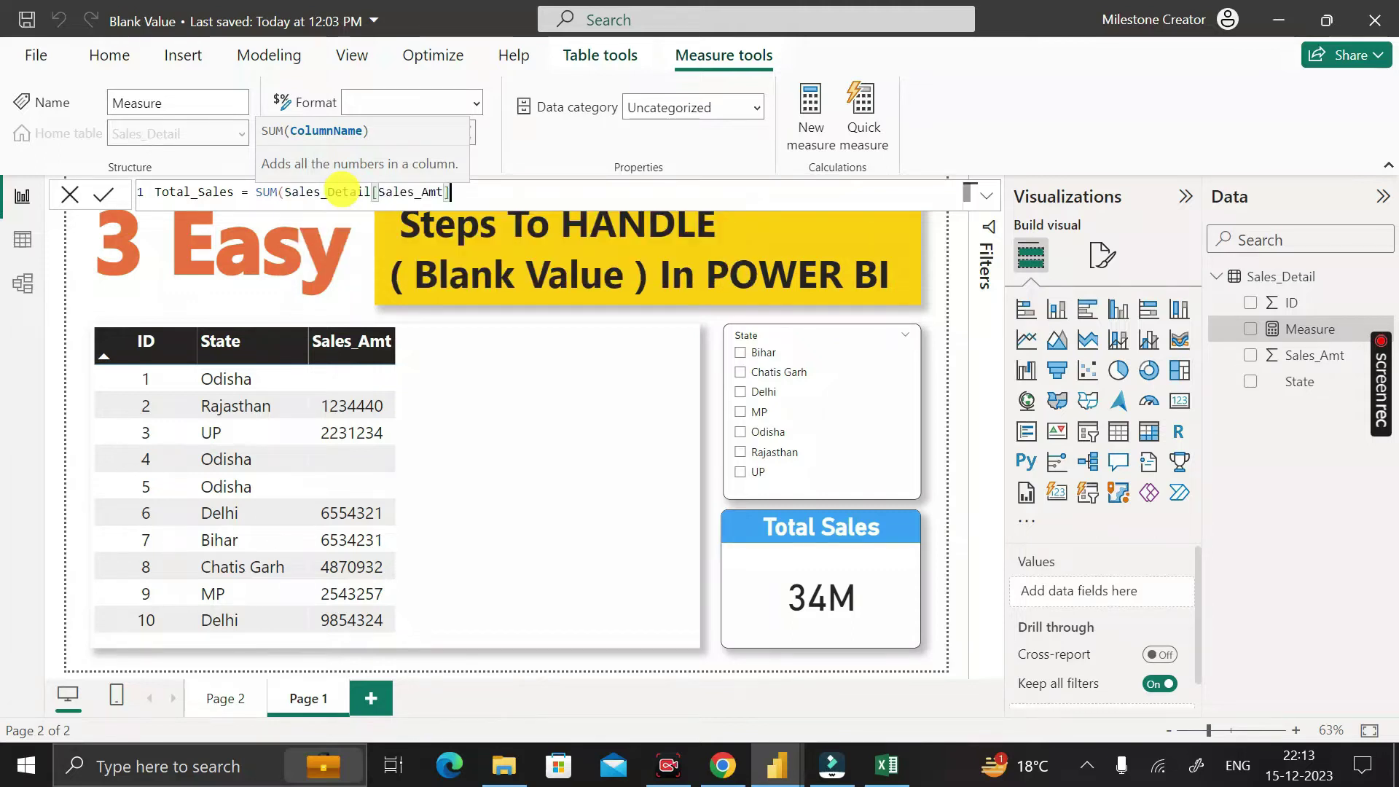
pyautogui.write(')')
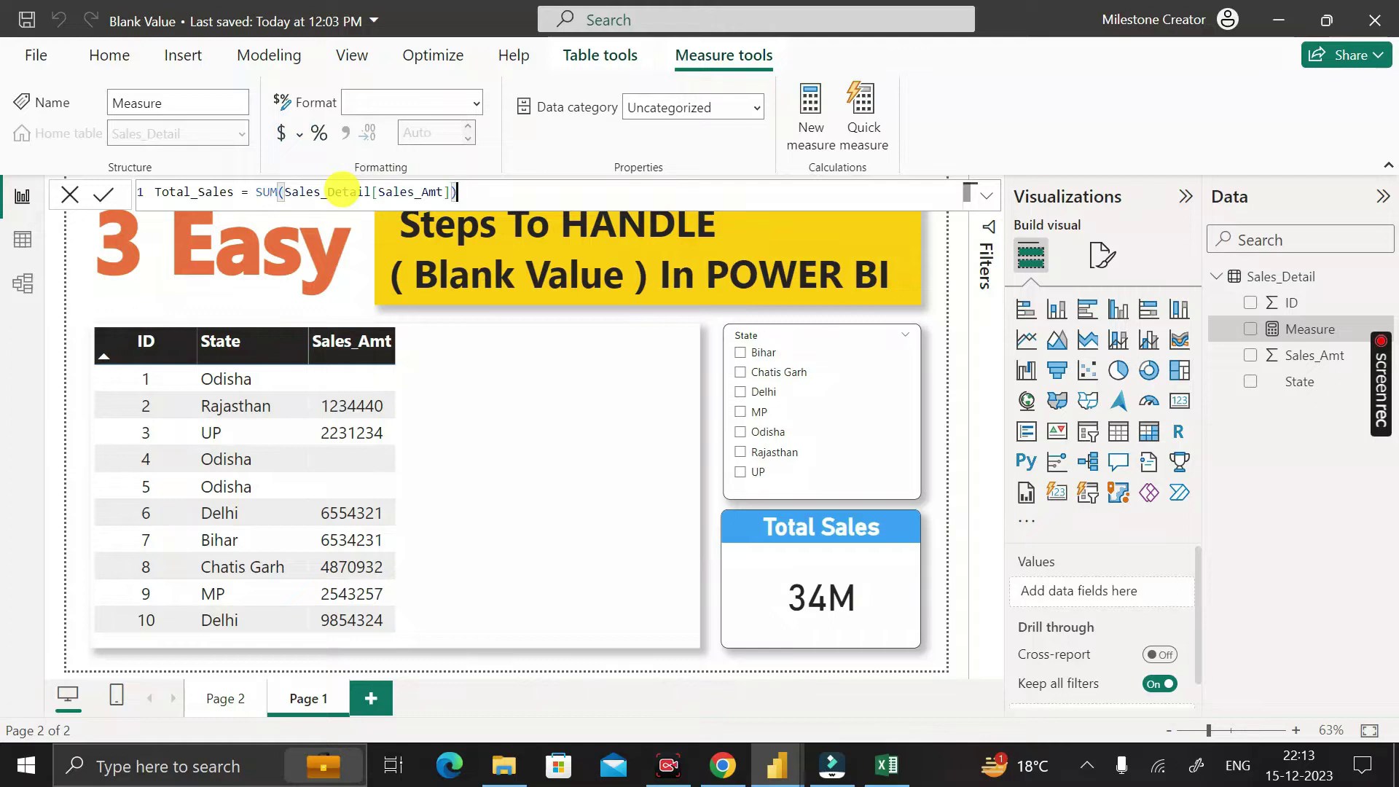
pyautogui.press('Return')
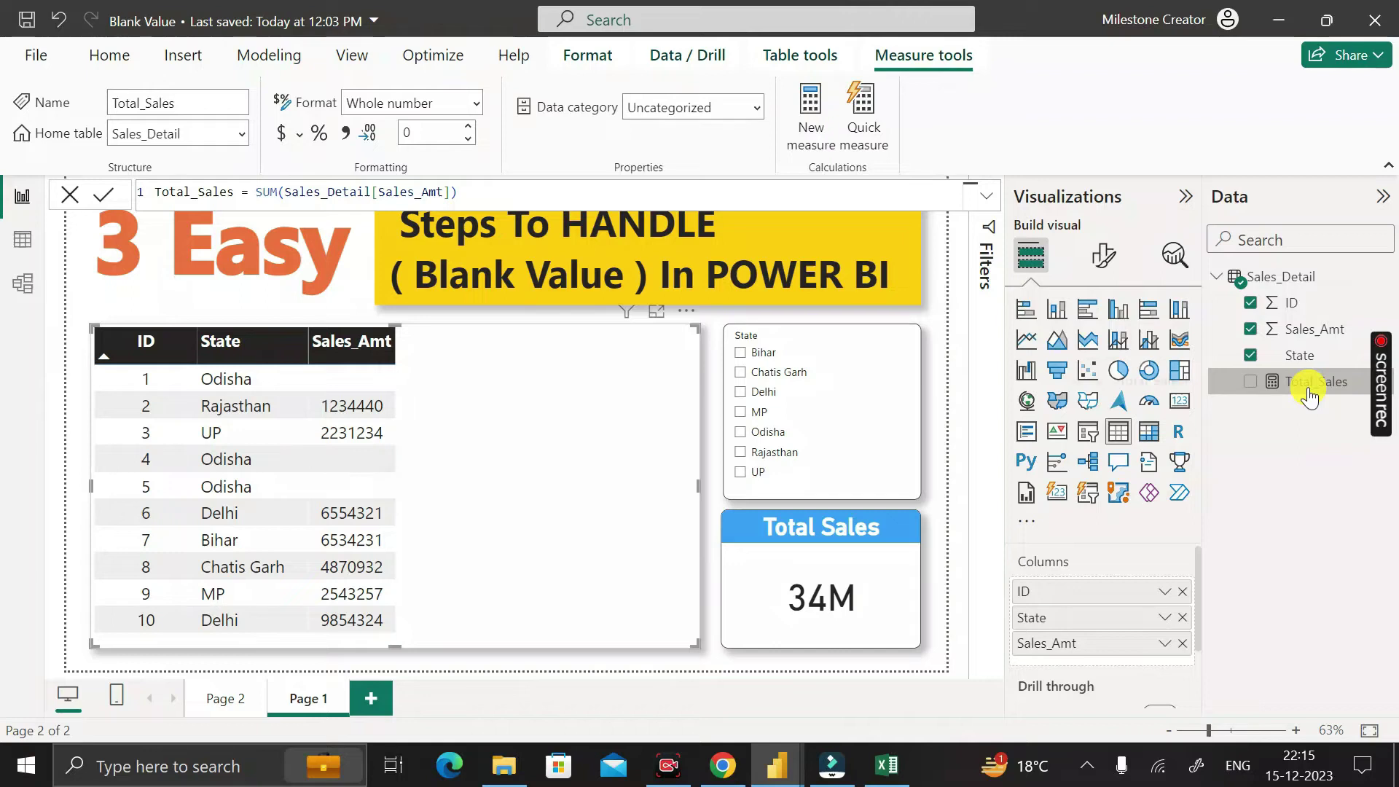
# Step: Change Total_Sales to SUM(Sales_Detail[Sales_Amt]) + 0 and add it as a table column
pyautogui.click(496, 194)
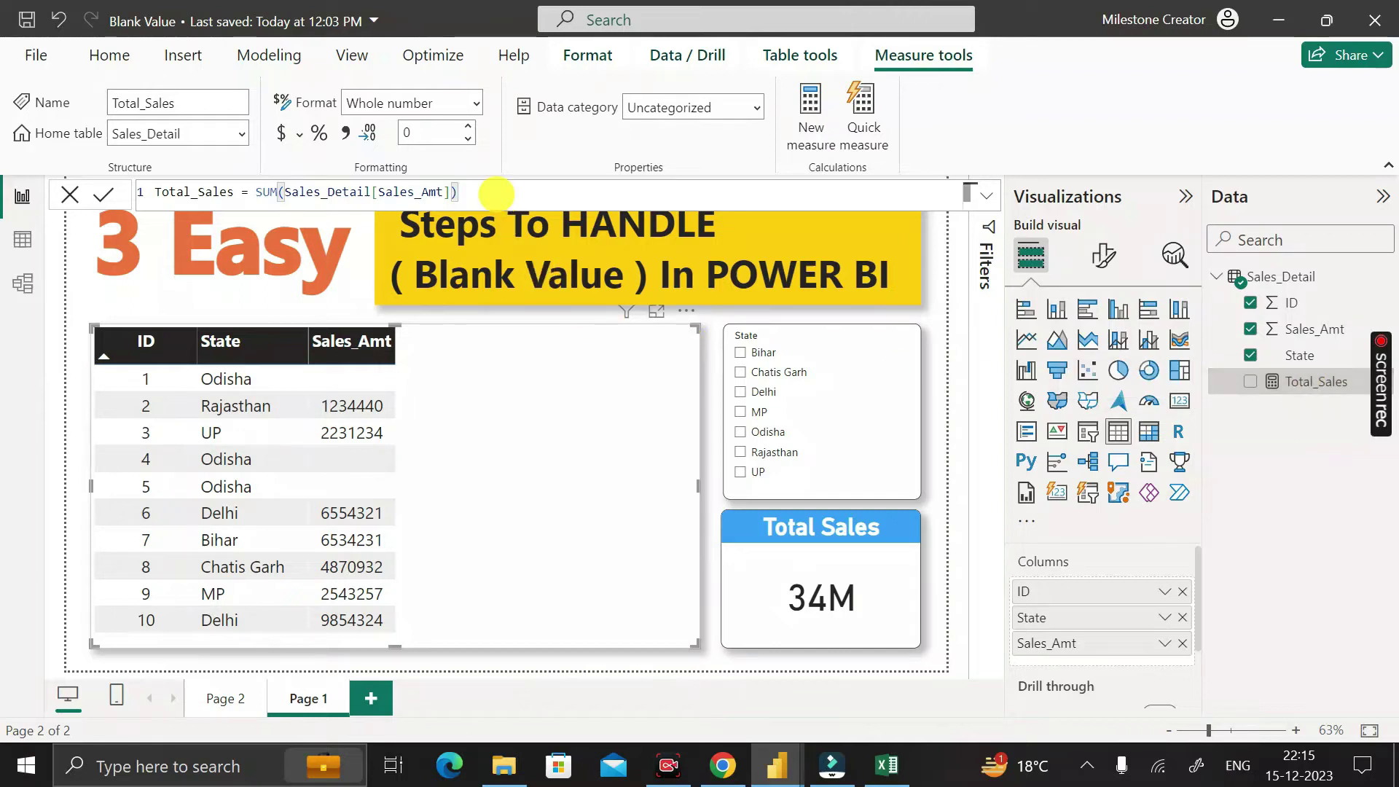
pyautogui.write('+')
pyautogui.write('0')
pyautogui.press('Return')
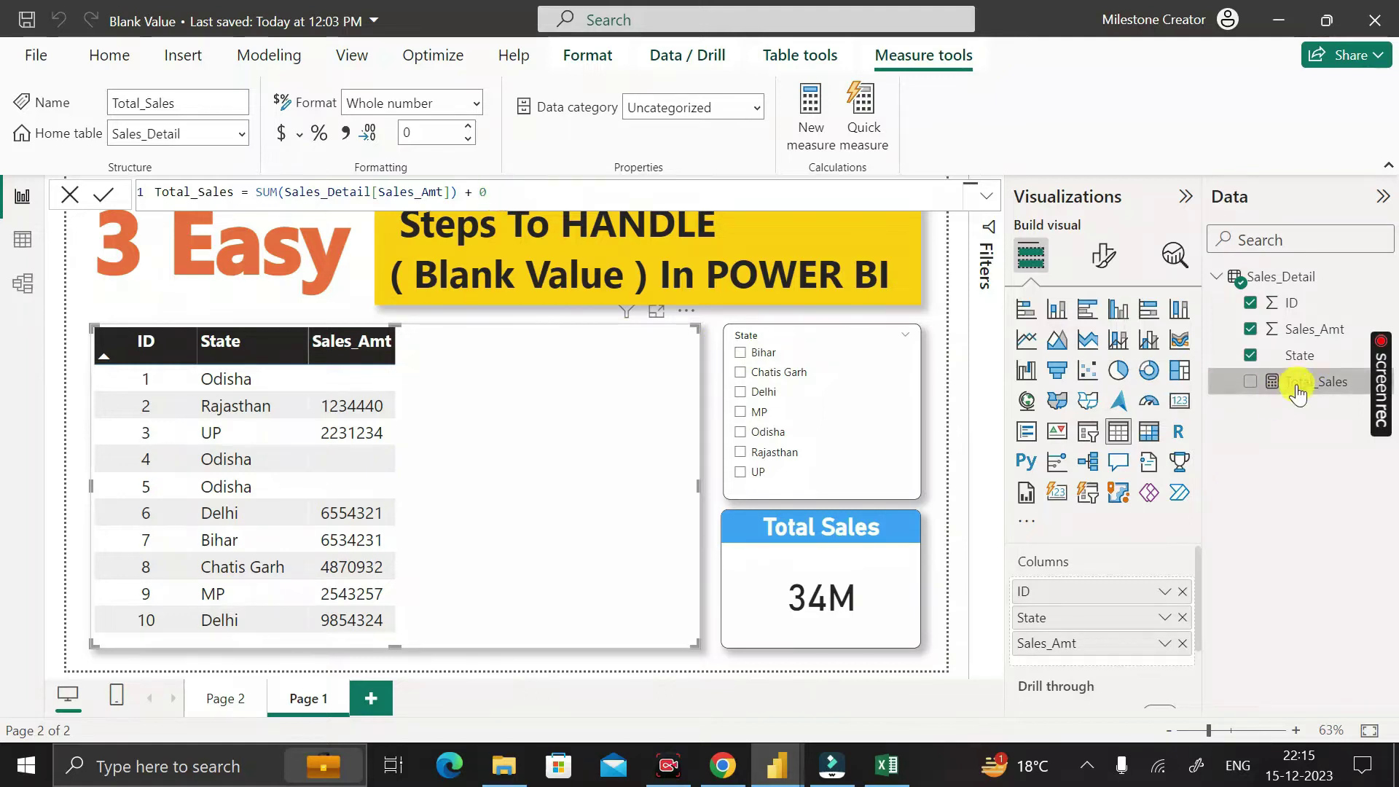
pyautogui.moveTo(1297, 392); pyautogui.dragTo(545, 456)
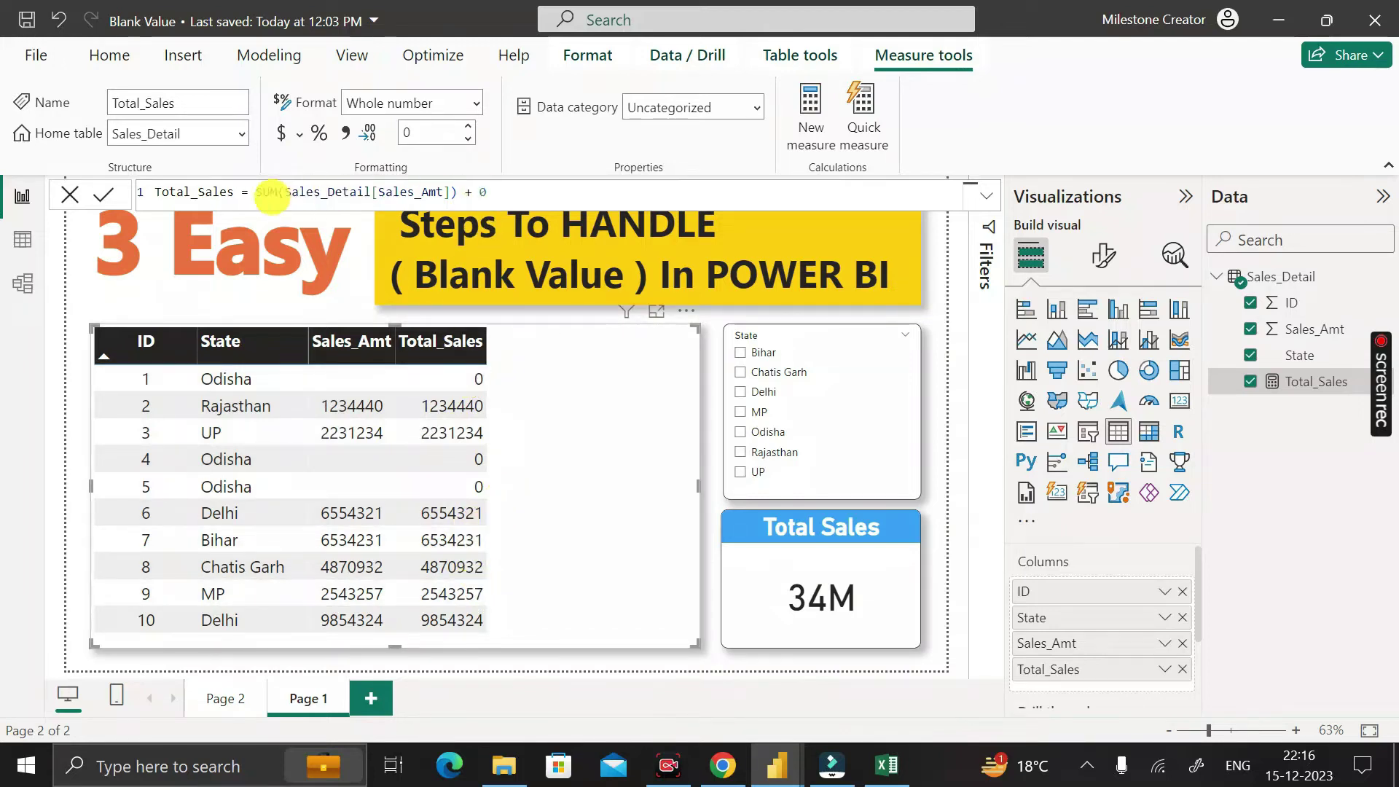
# Step: Put Total_Sales on the Total Sales card, confirm it reads 0 for Odisha, then clear the filter
pyautogui.click(478, 194)
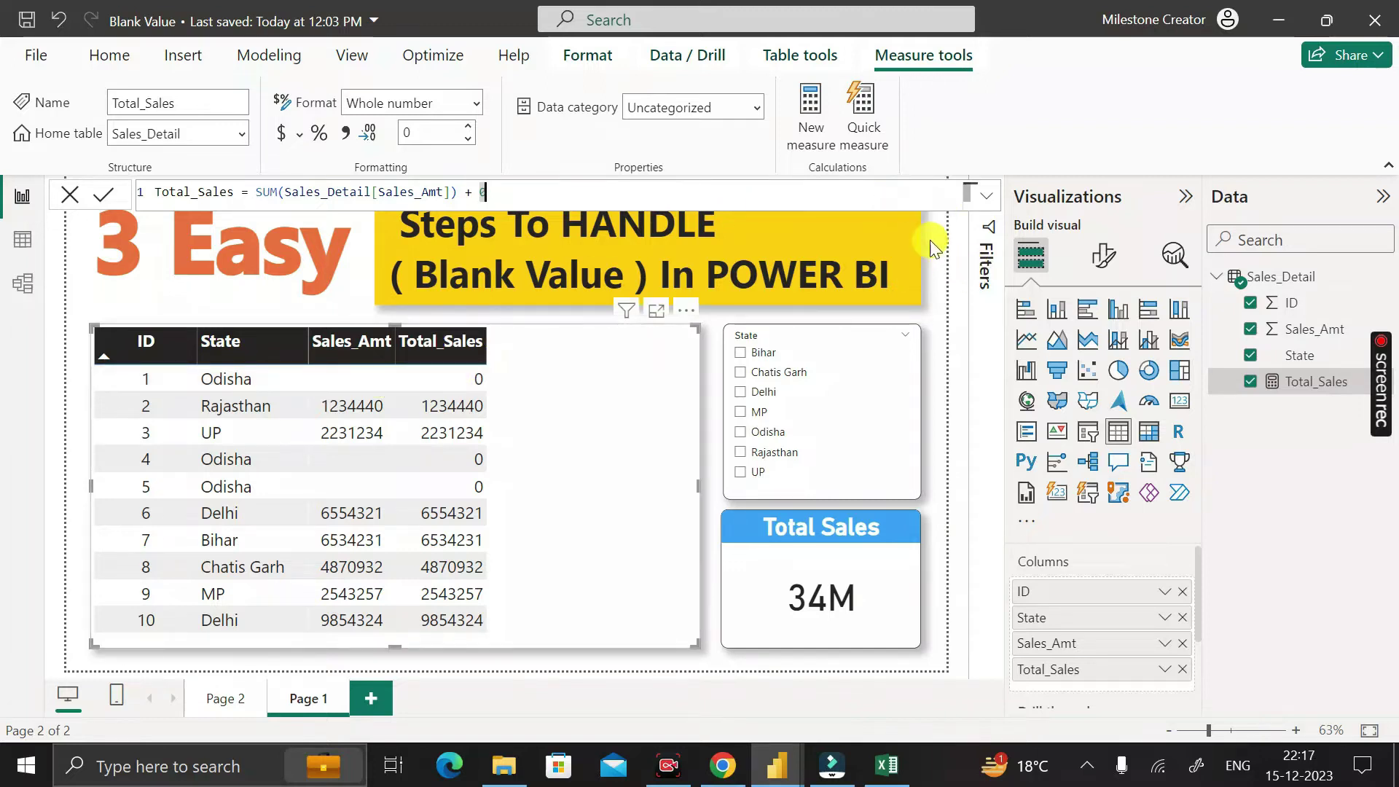
pyautogui.click(893, 596)
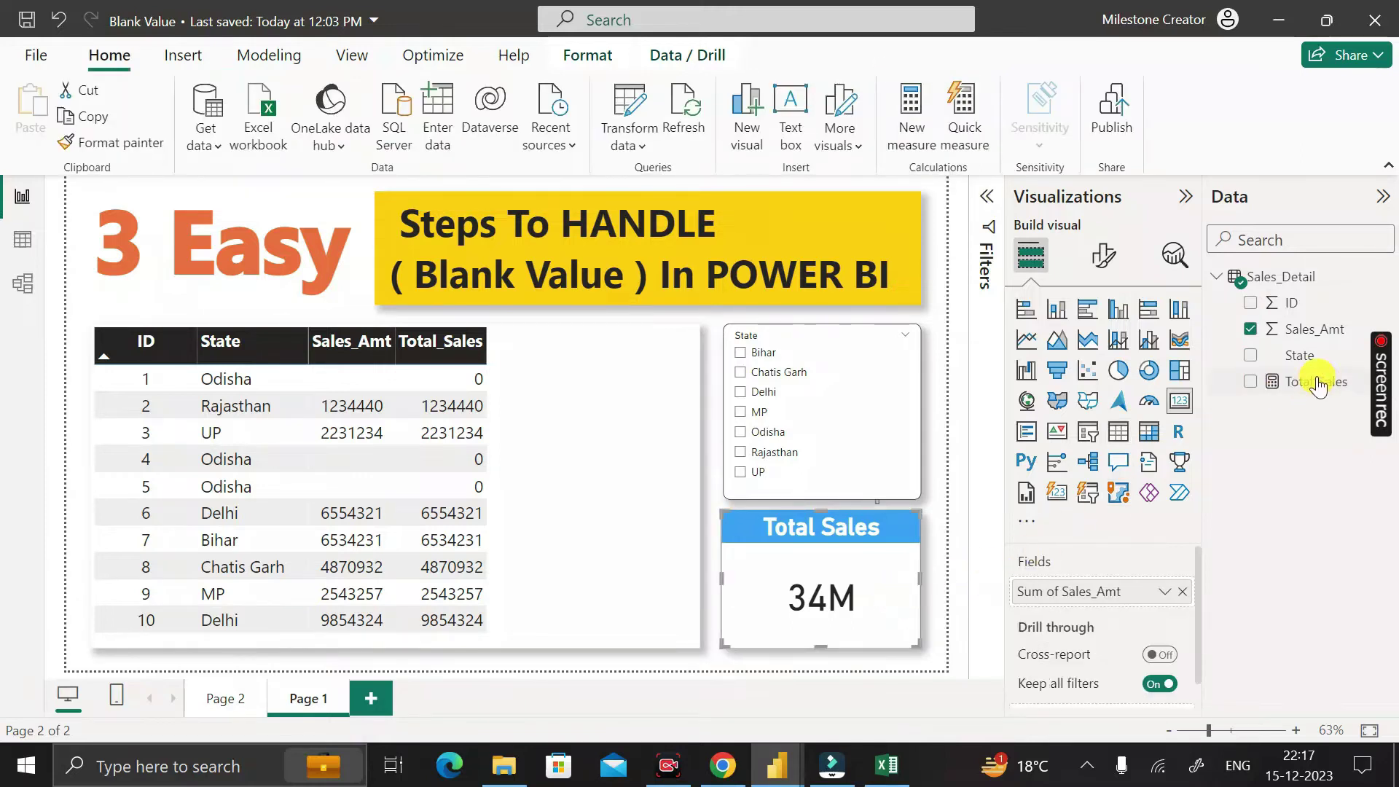
pyautogui.moveTo(1313, 384); pyautogui.dragTo(1109, 596)
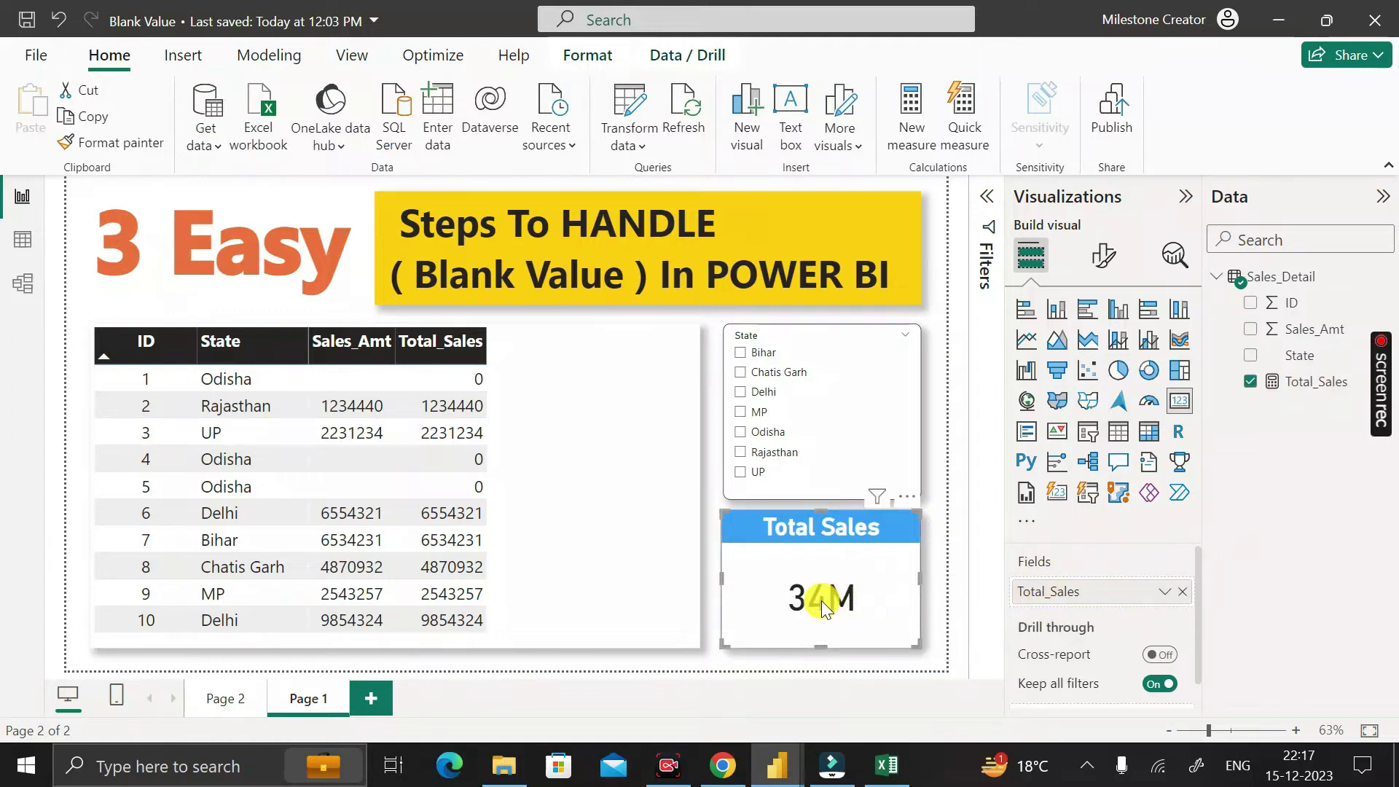
pyautogui.click(741, 434)
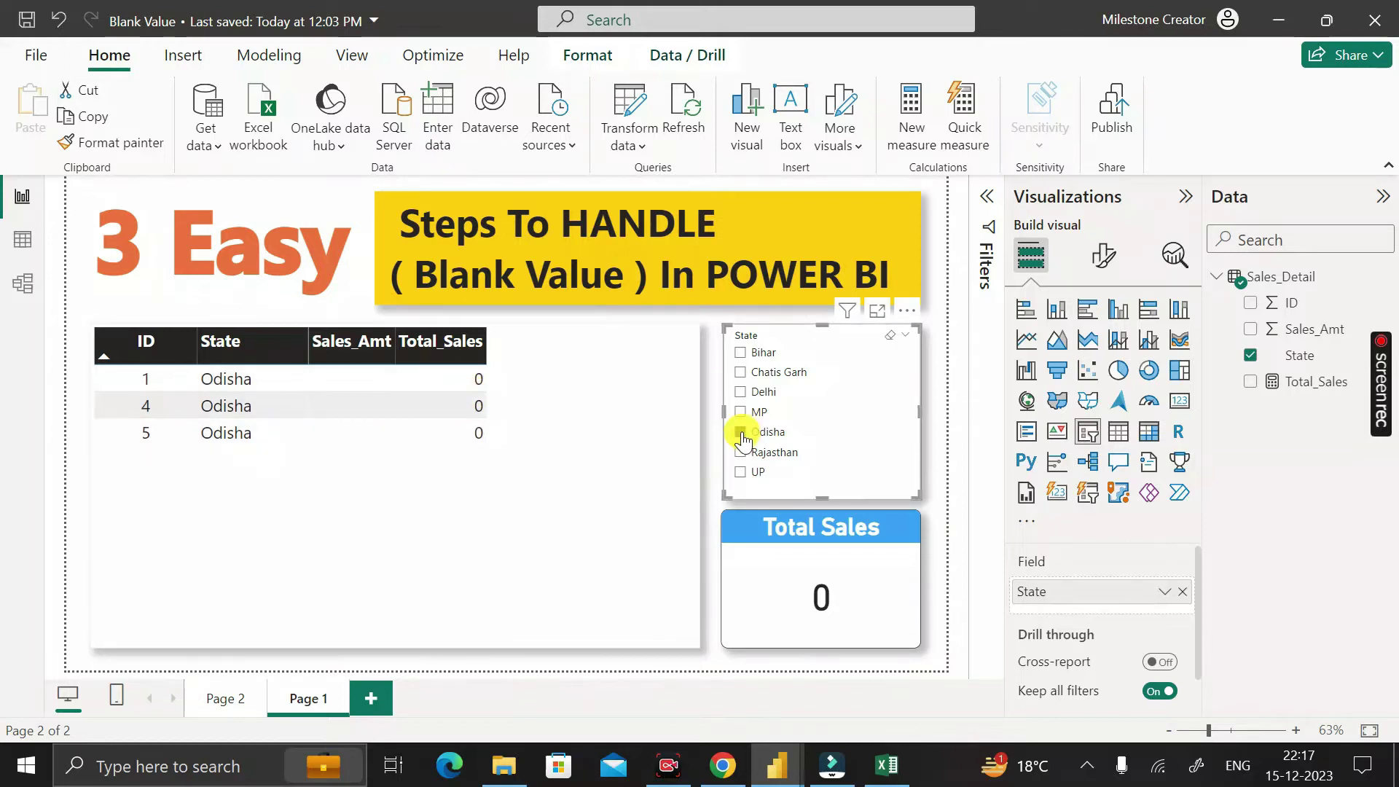
pyautogui.click(740, 431)
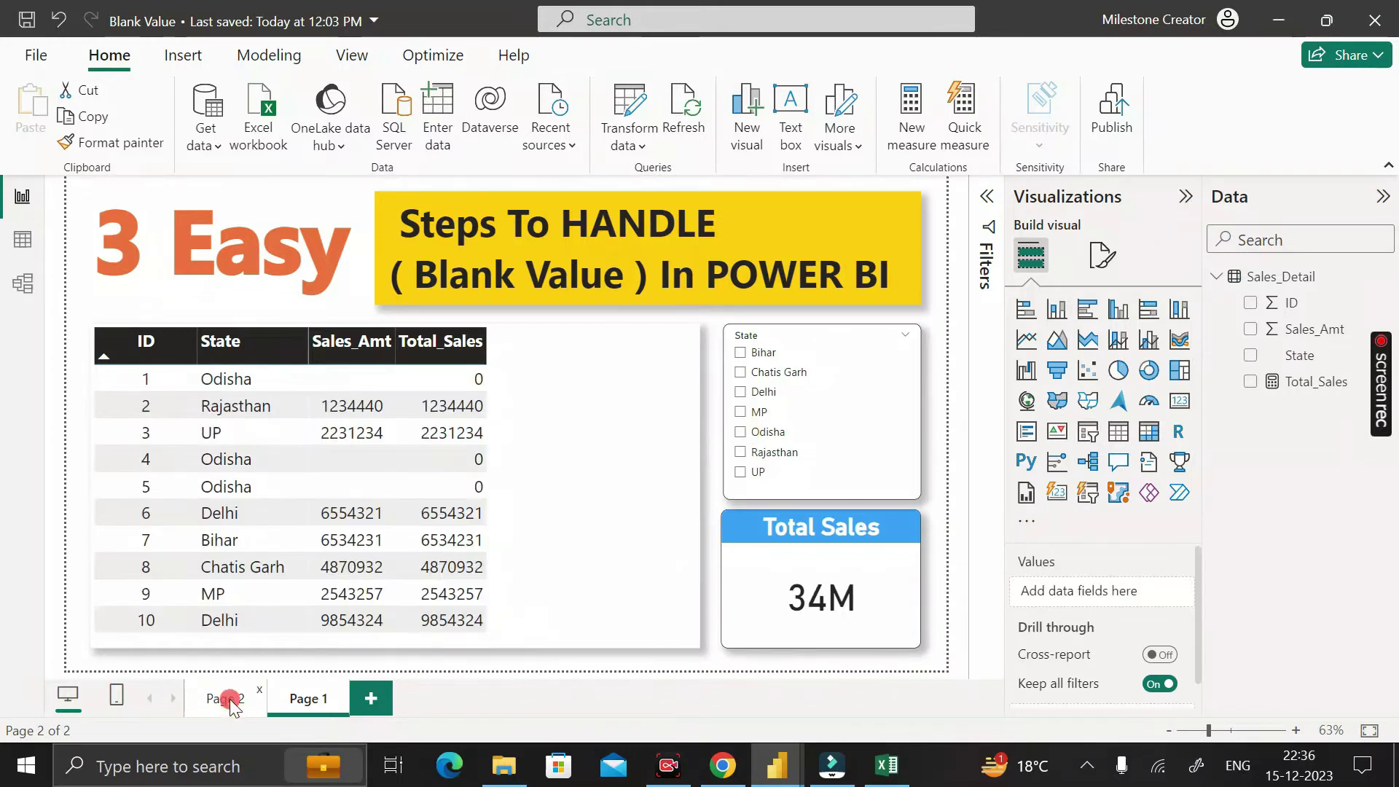
pyautogui.click(229, 698)
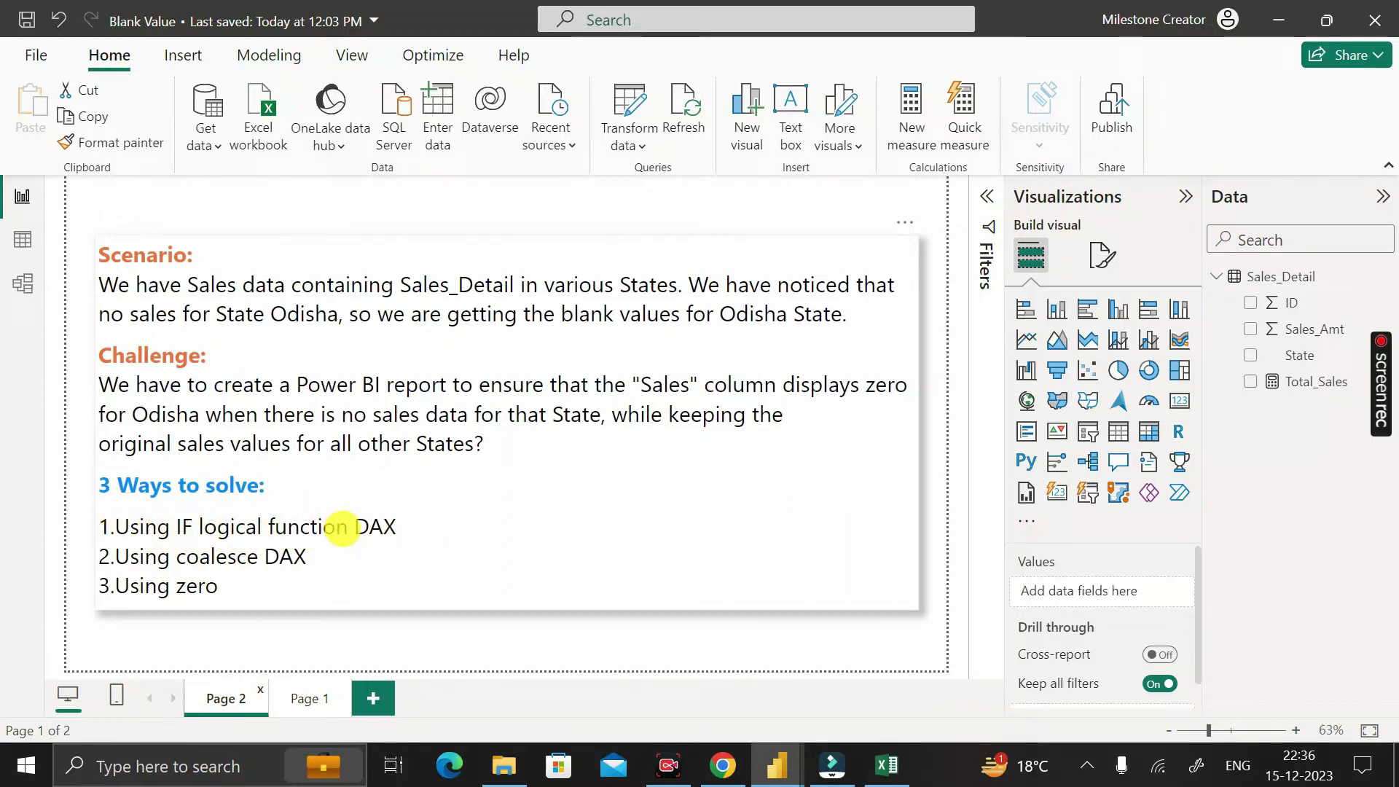
pyautogui.click(300, 698)
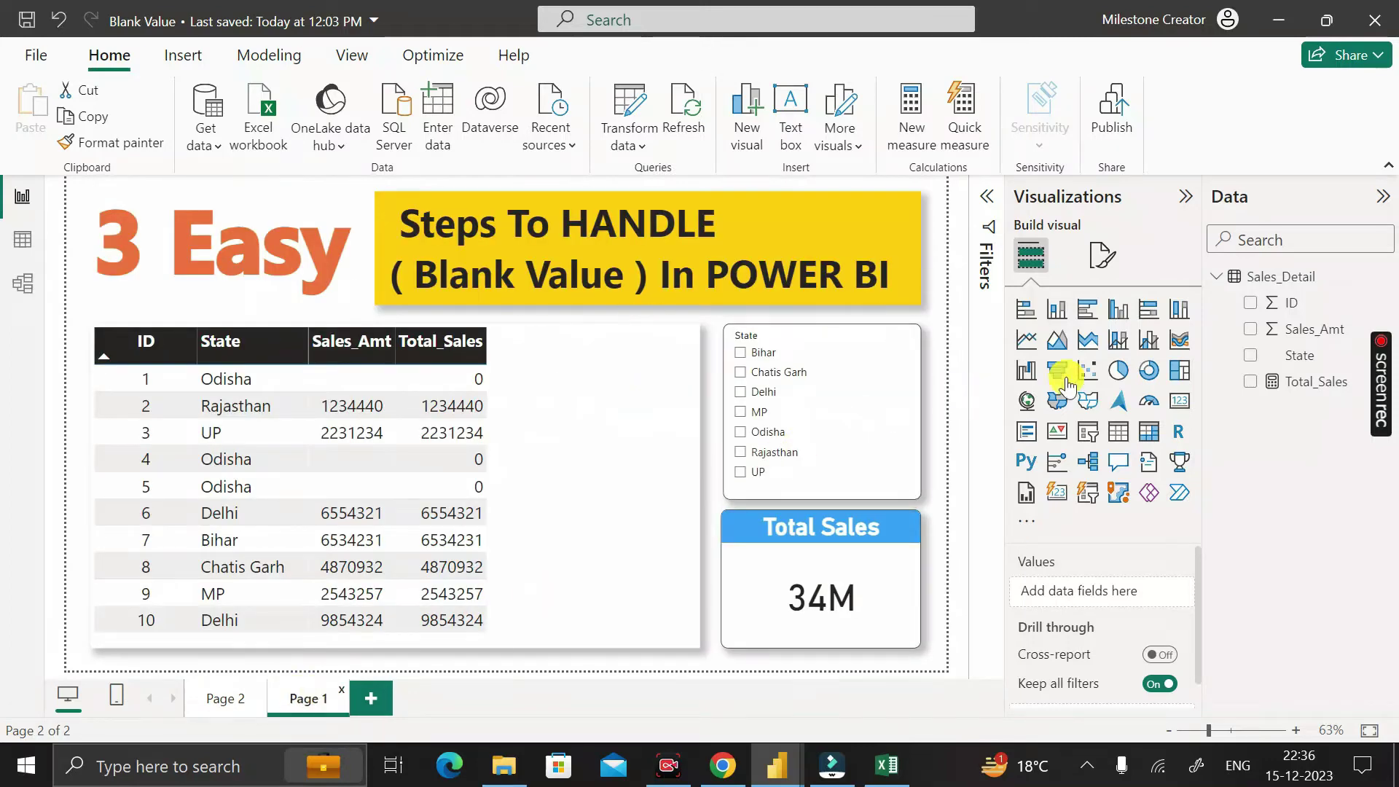
# Step: Create IF_Measure in Sales_Detail, starting its formula with IF(ISBLANK(
pyautogui.rightClick(1268, 283)
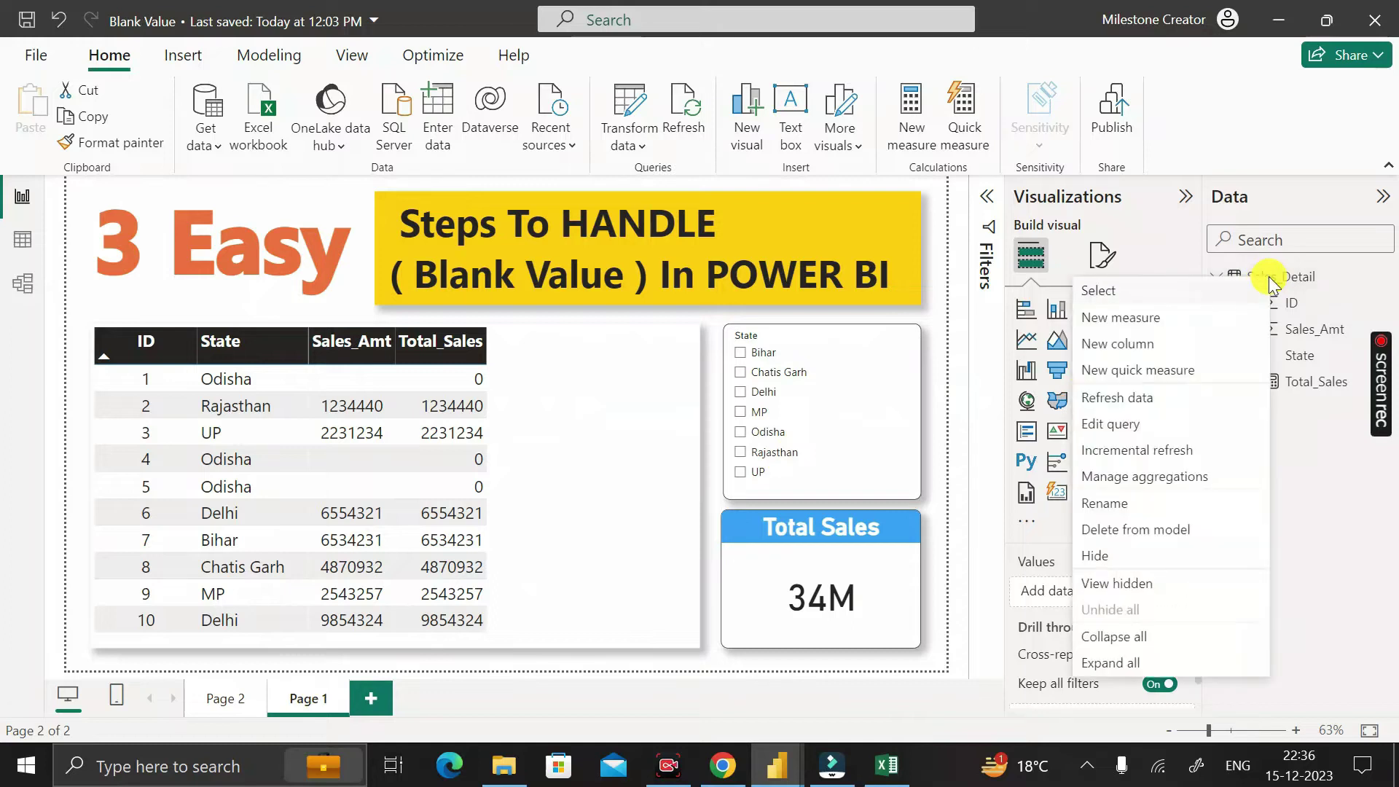
pyautogui.click(1154, 318)
pyautogui.hotkey('ctrl', 'a')
pyautogui.press('BackSpace')
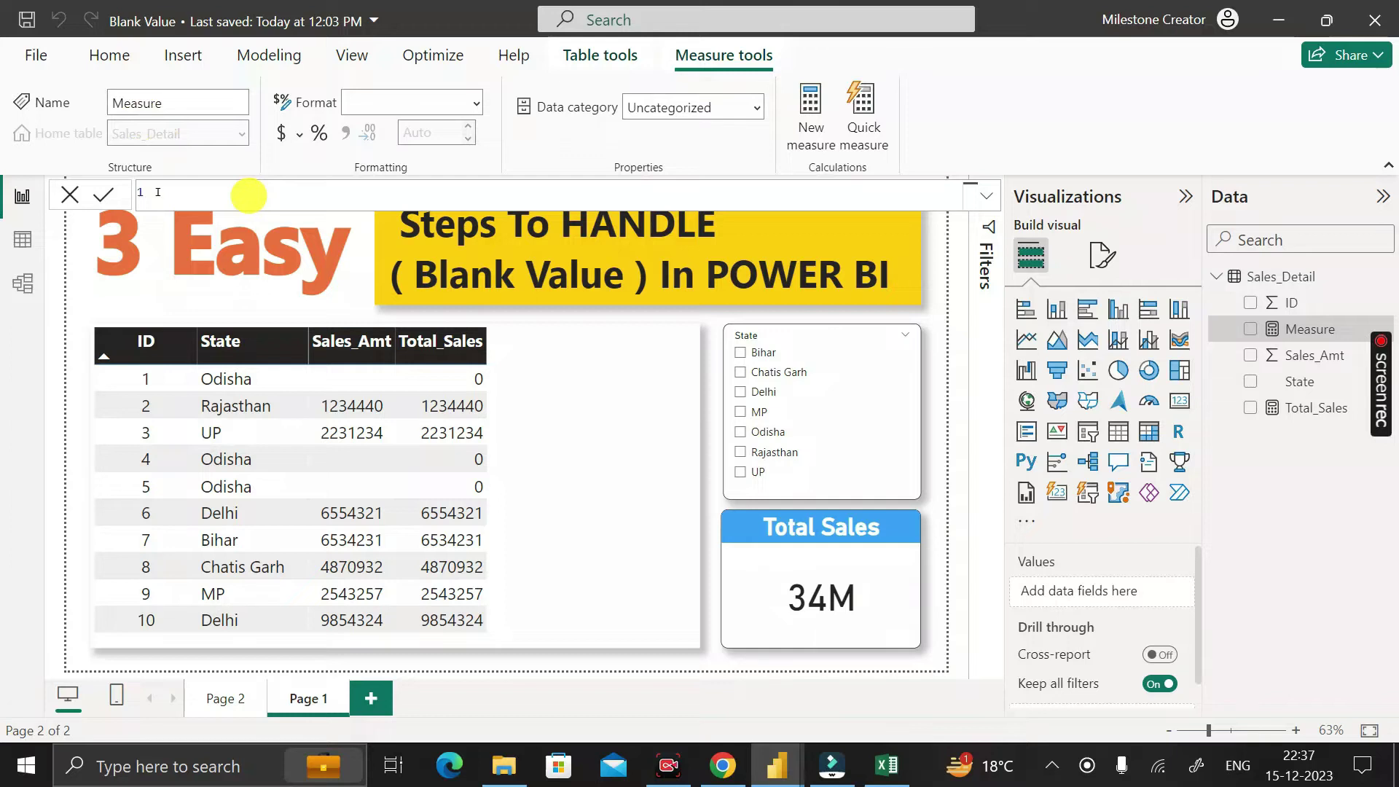
pyautogui.write('IF_Measure = ')
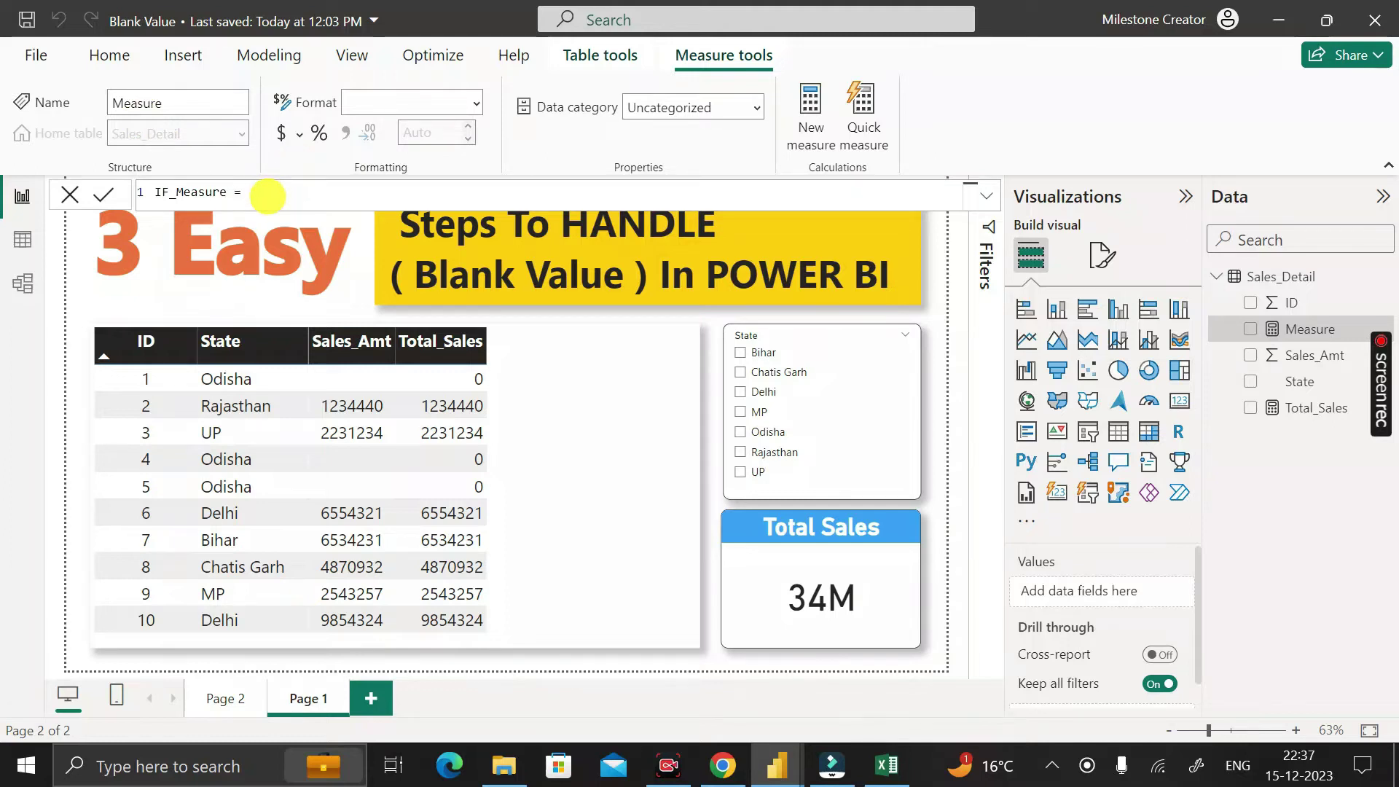
pyautogui.write('if')
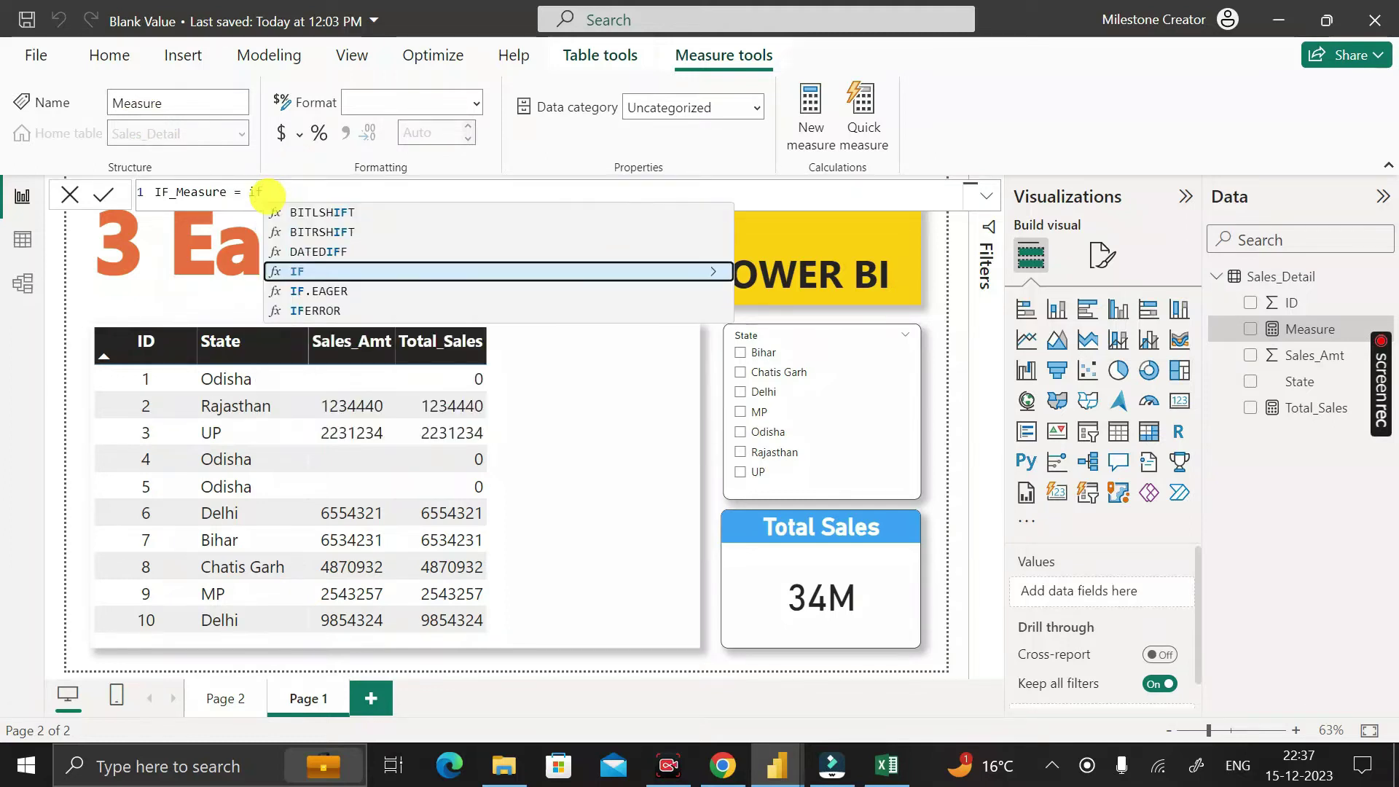
pyautogui.press('Tab')
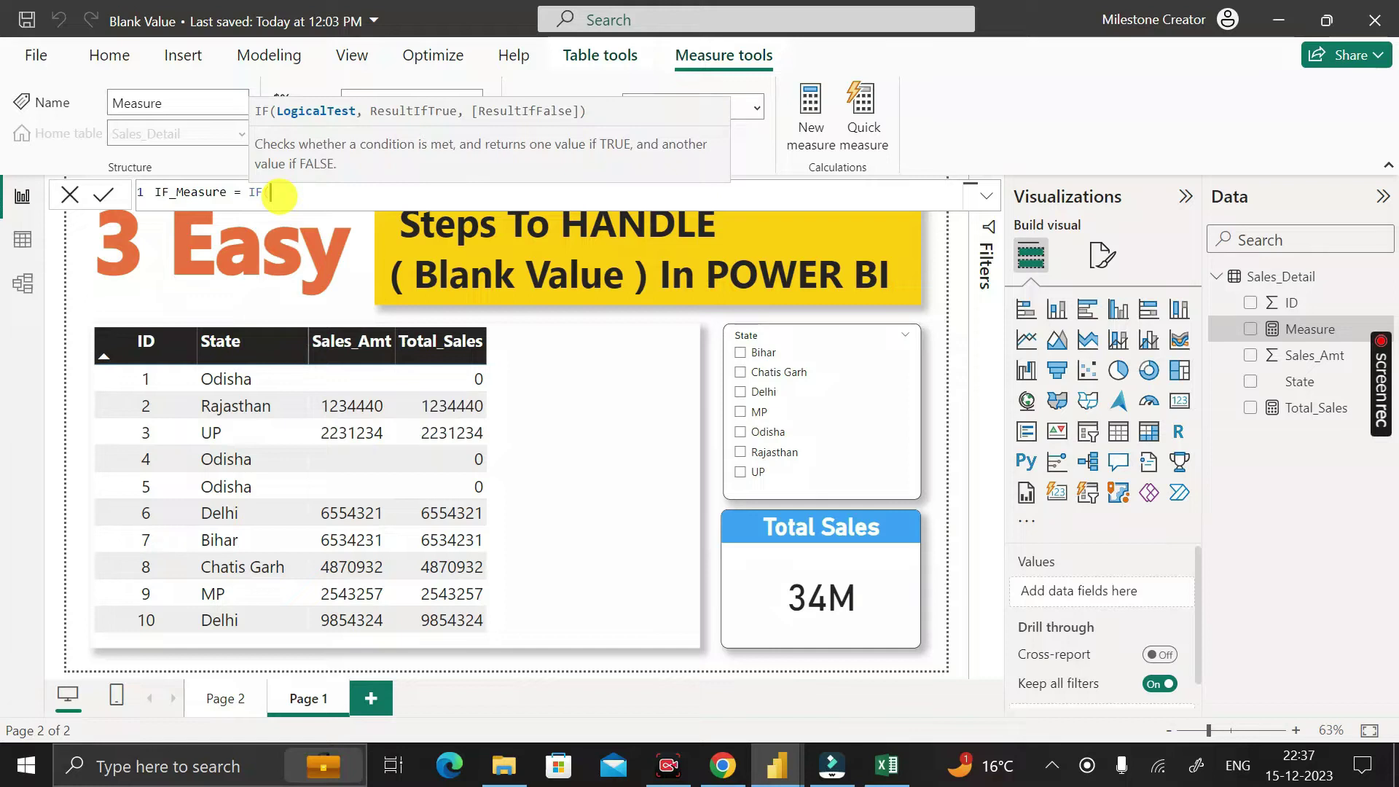
pyautogui.write('ISBLANK(Sales_Detail[Total_Sales]),0,Sales_Detail[Total_Sales')
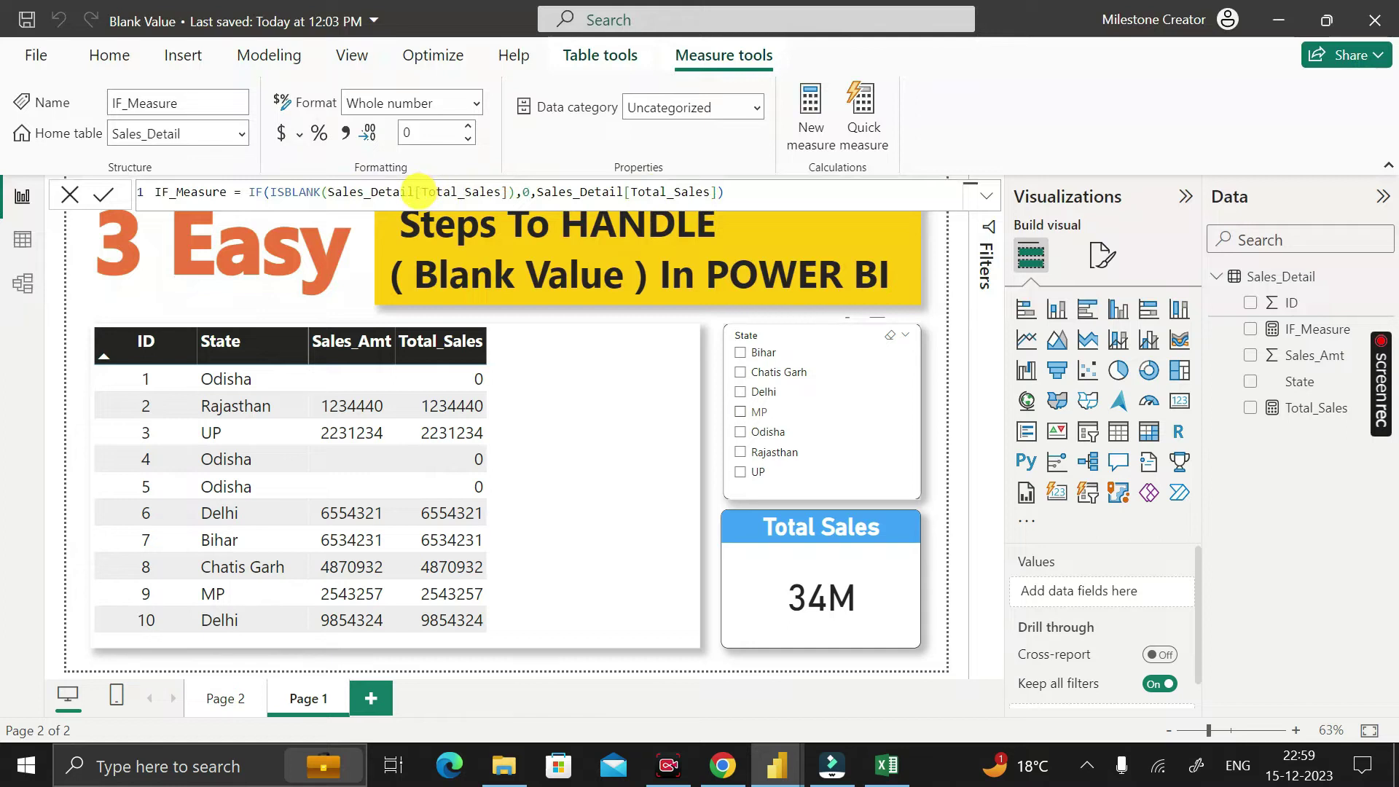
pyautogui.click(357, 193)
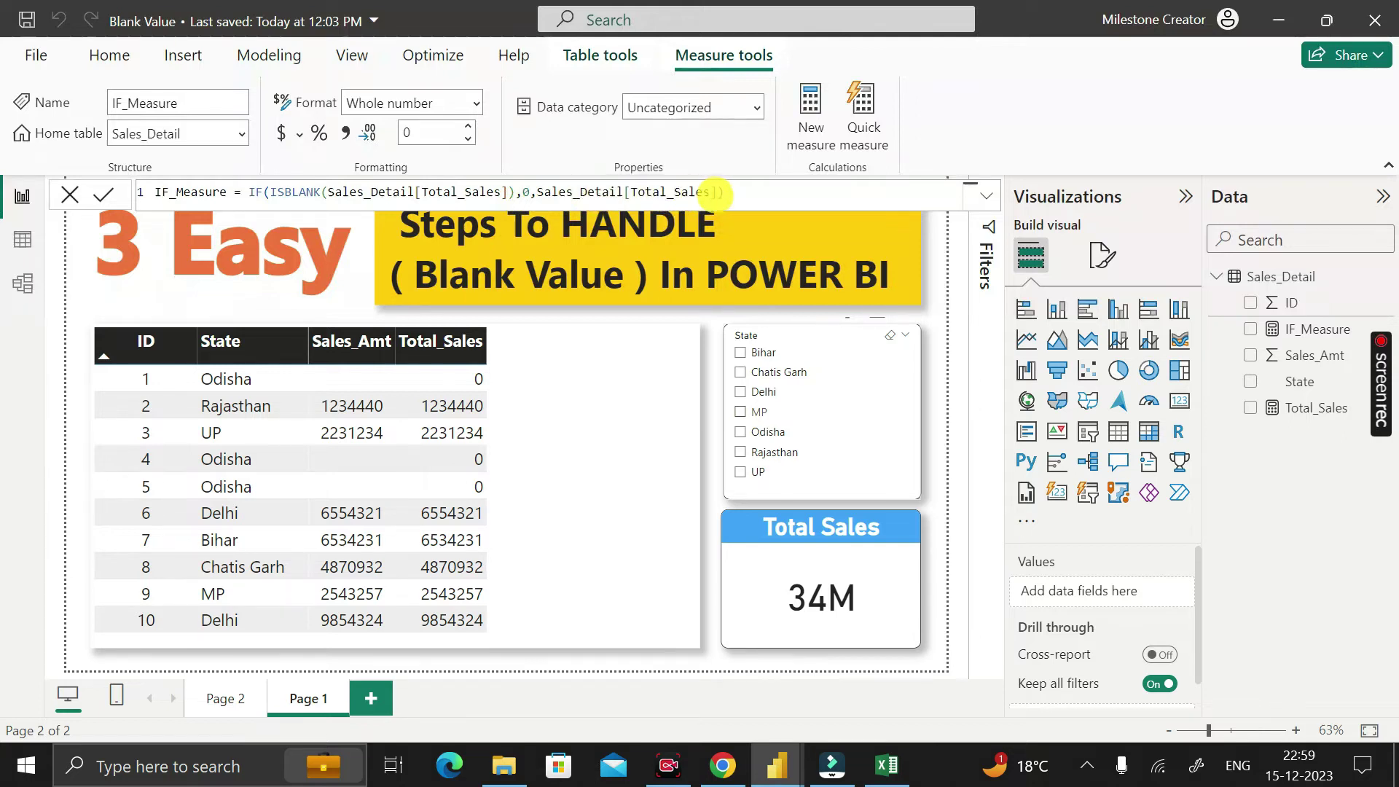
pyautogui.click(722, 193)
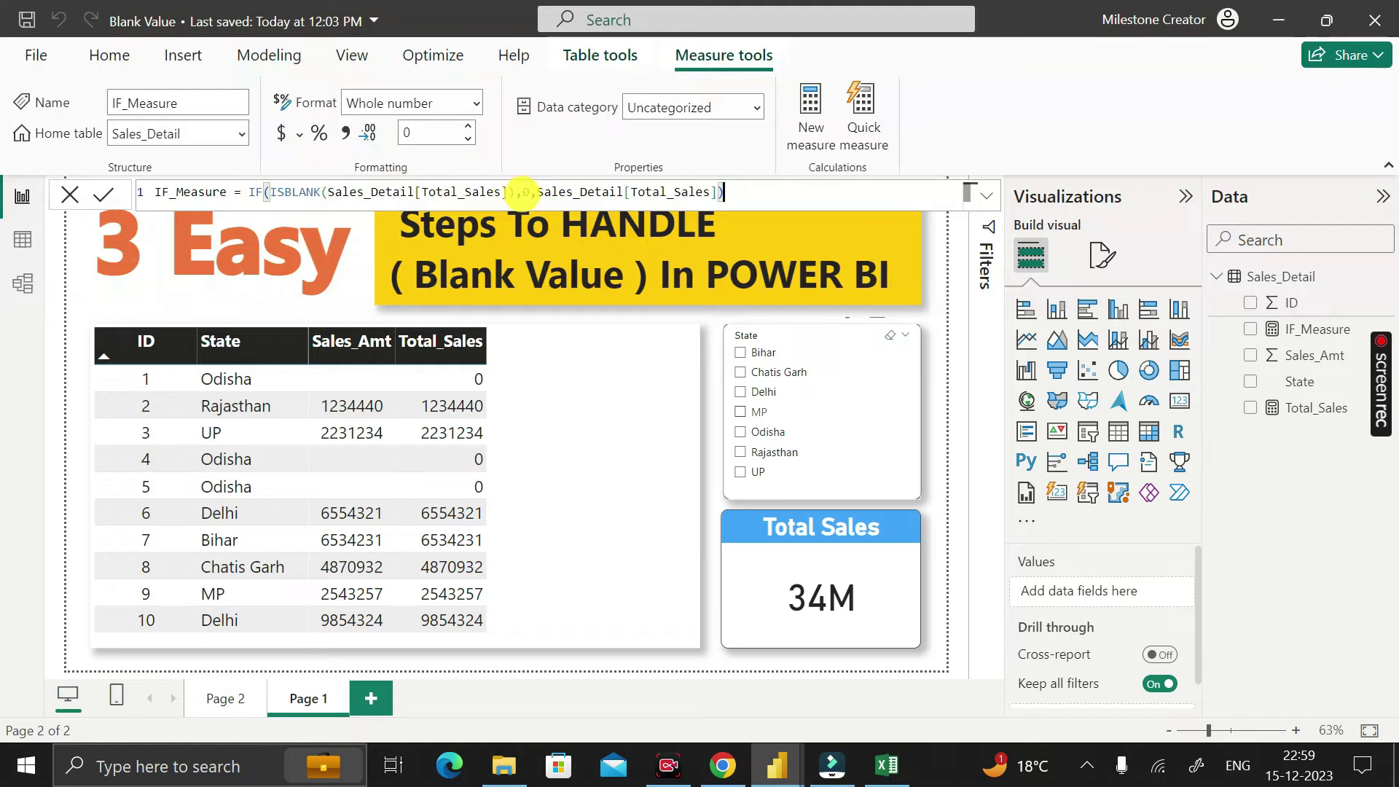
pyautogui.click(522, 192)
pyautogui.moveTo(631, 192); pyautogui.dragTo(710, 192)
pyautogui.moveTo(537, 192); pyautogui.dragTo(624, 192)
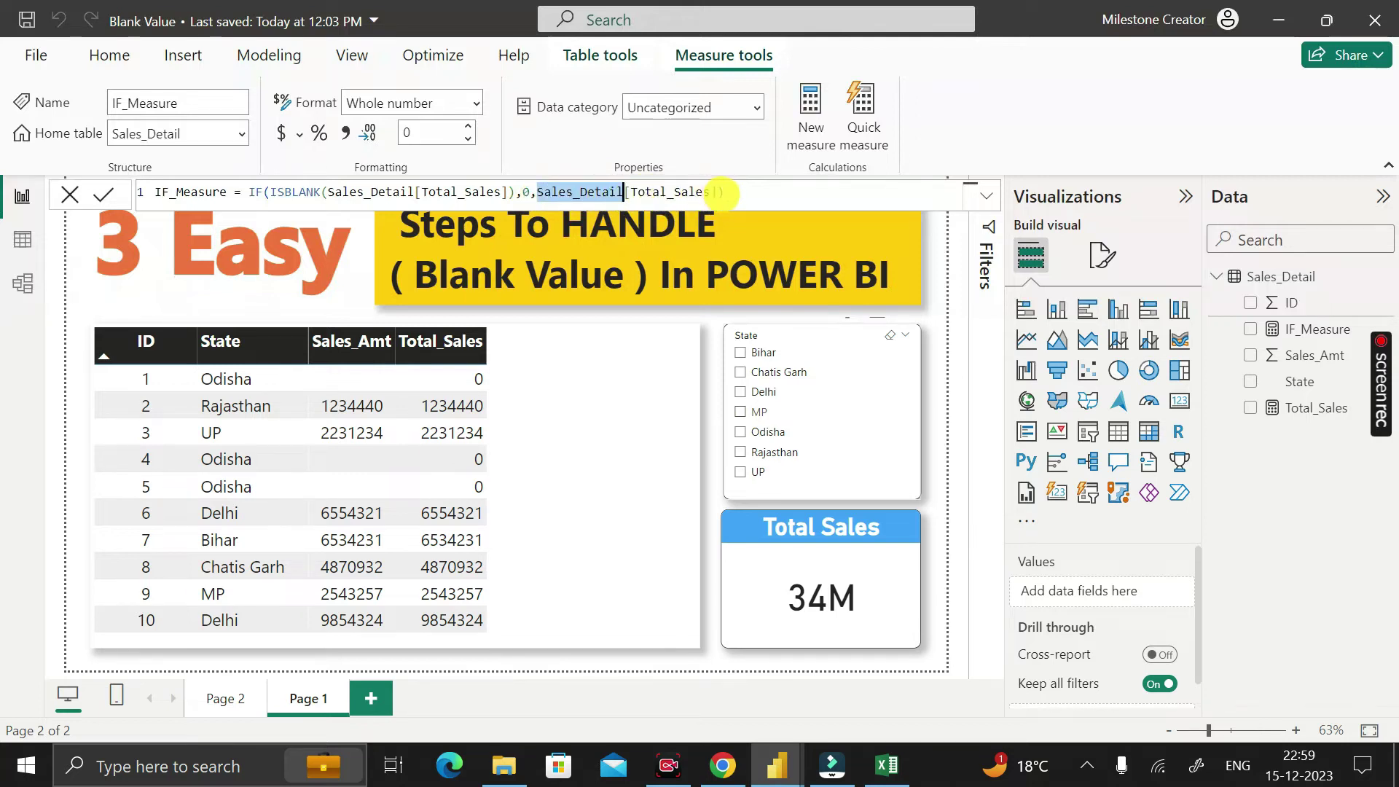
pyautogui.click(729, 193)
pyautogui.click(654, 426)
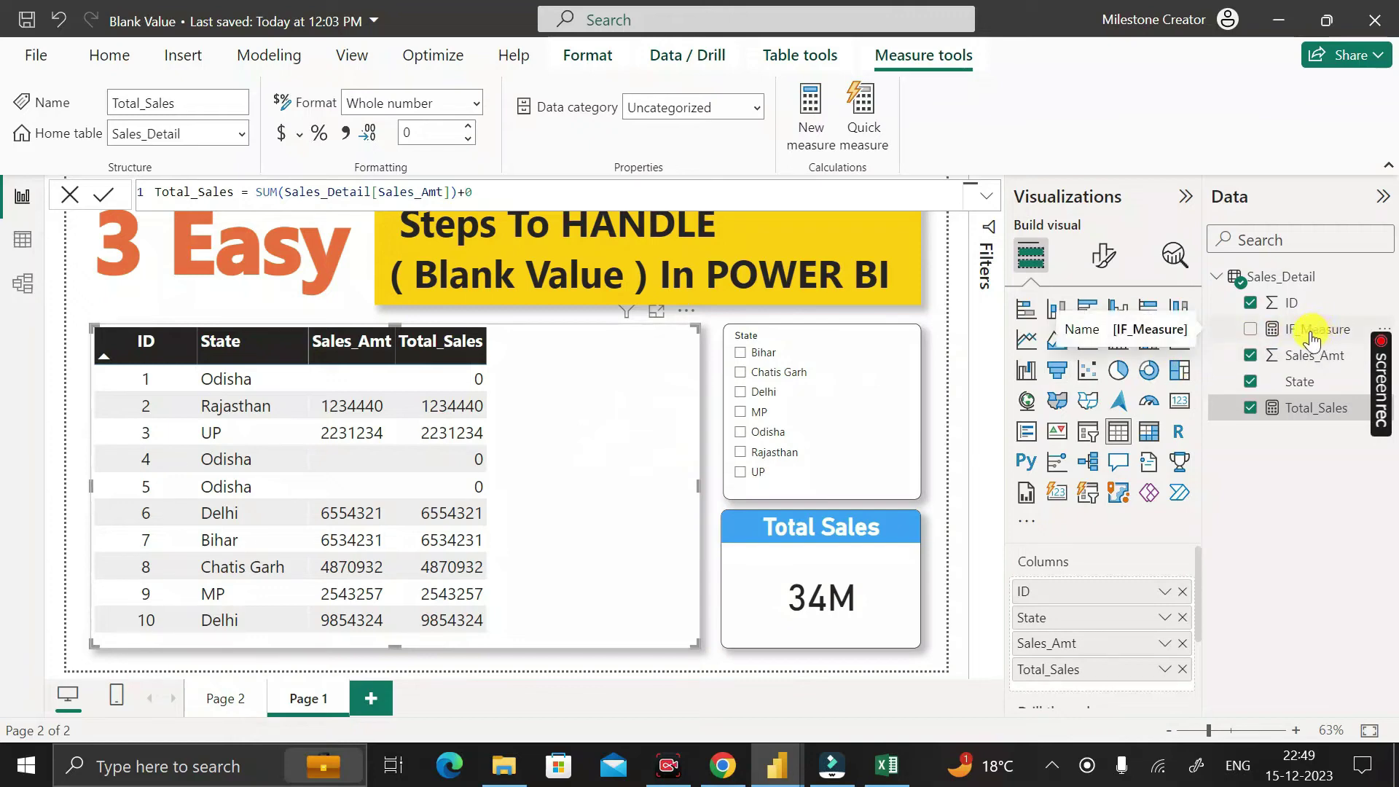
# Step: Add IF_Measure to the table and the card, check Odisha shows 0, then remove the filter
pyautogui.moveTo(1314, 339); pyautogui.dragTo(1121, 688)
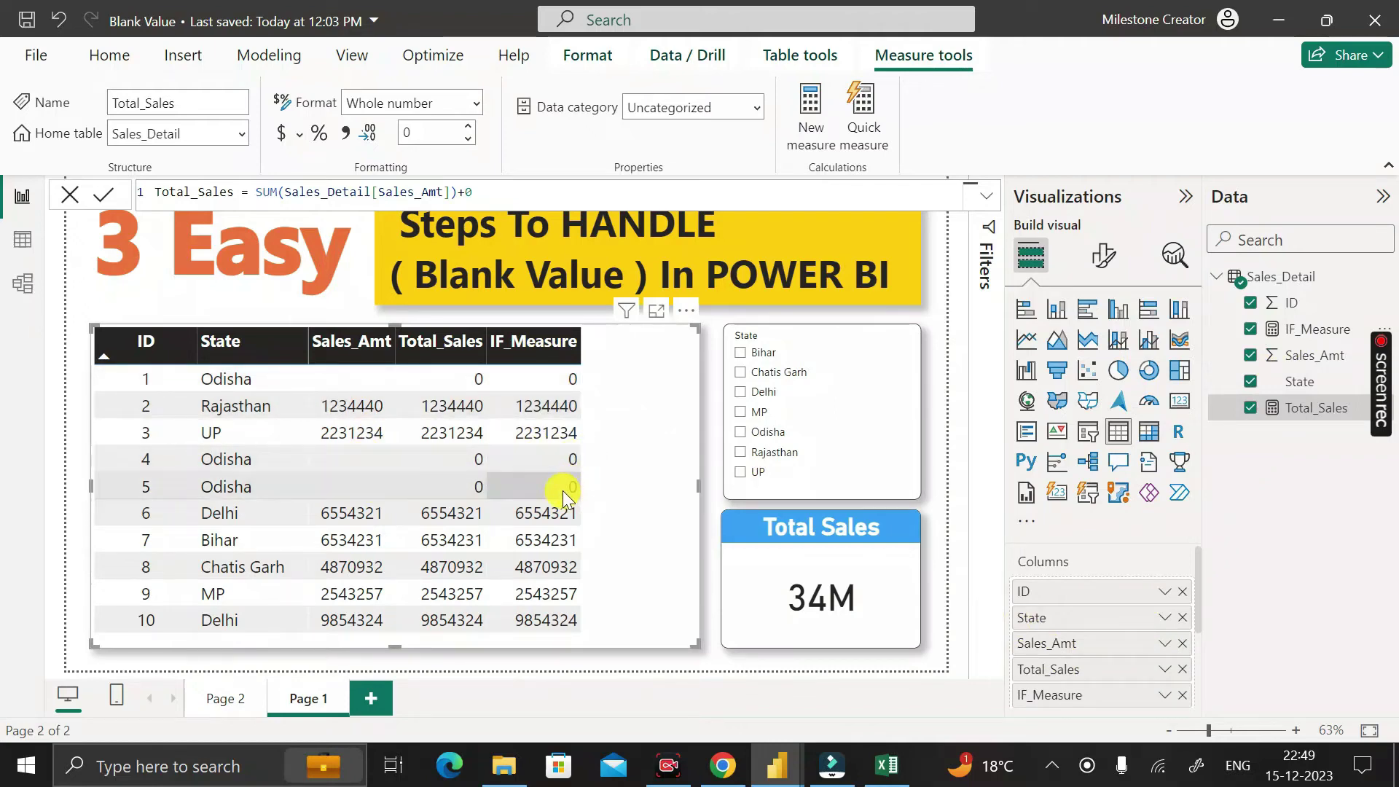
pyautogui.click(903, 597)
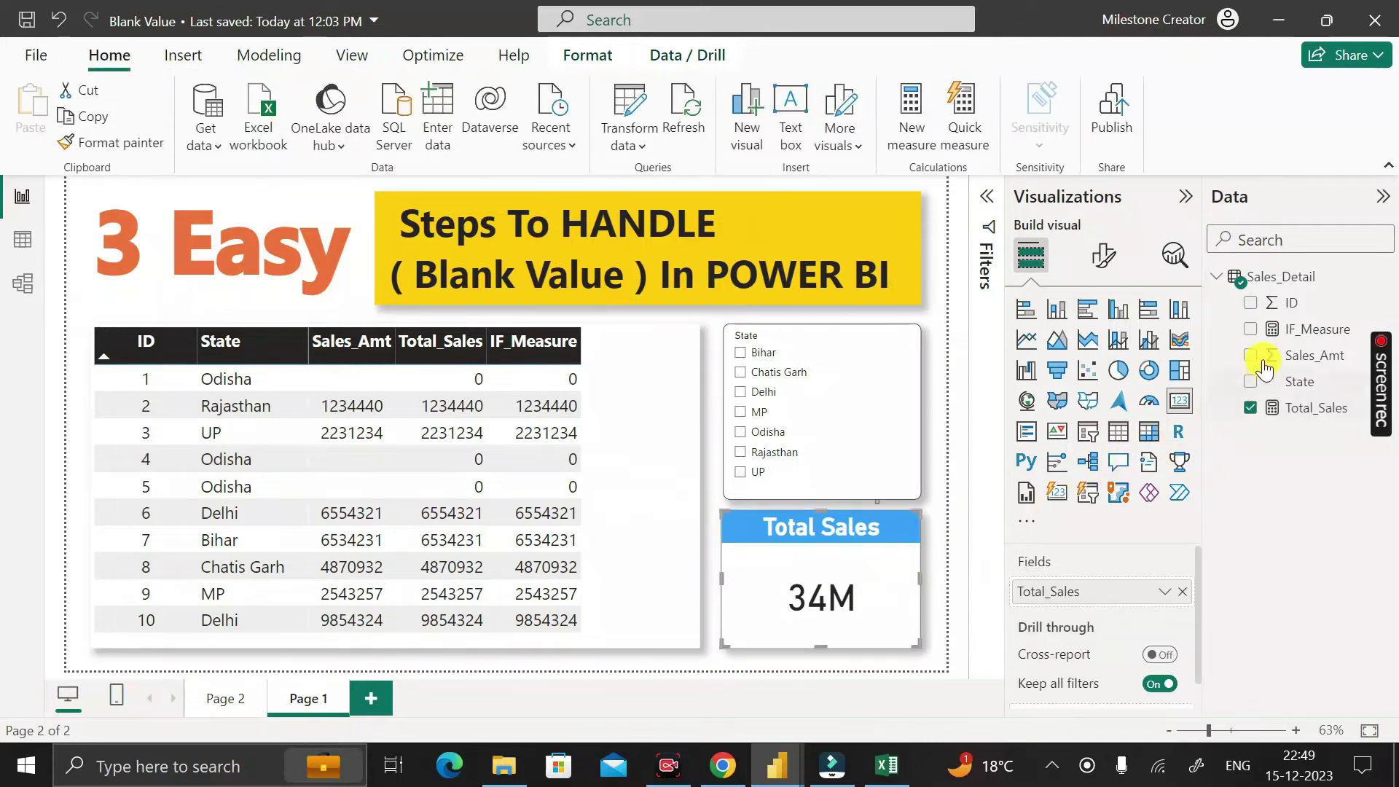
pyautogui.moveTo(1300, 339); pyautogui.dragTo(1109, 601)
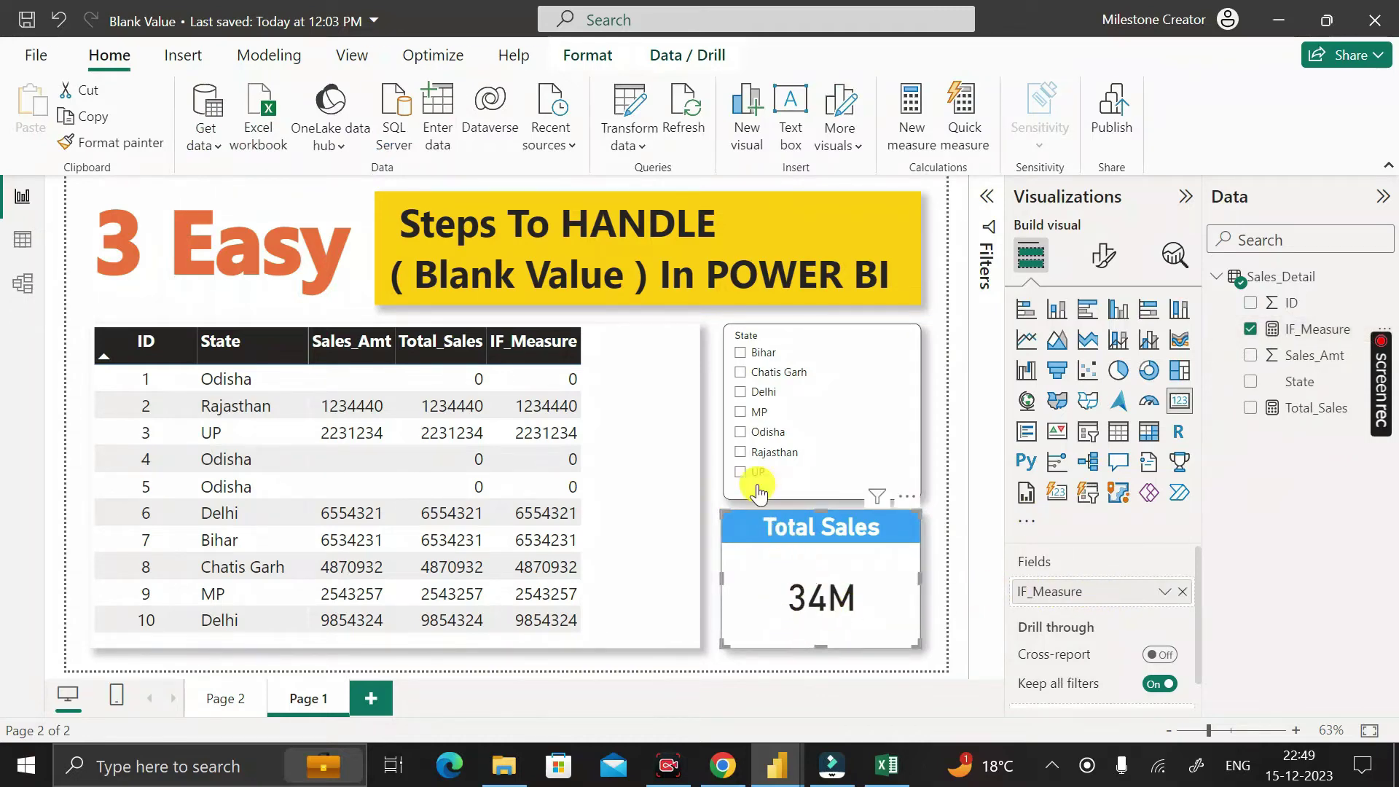
pyautogui.click(740, 433)
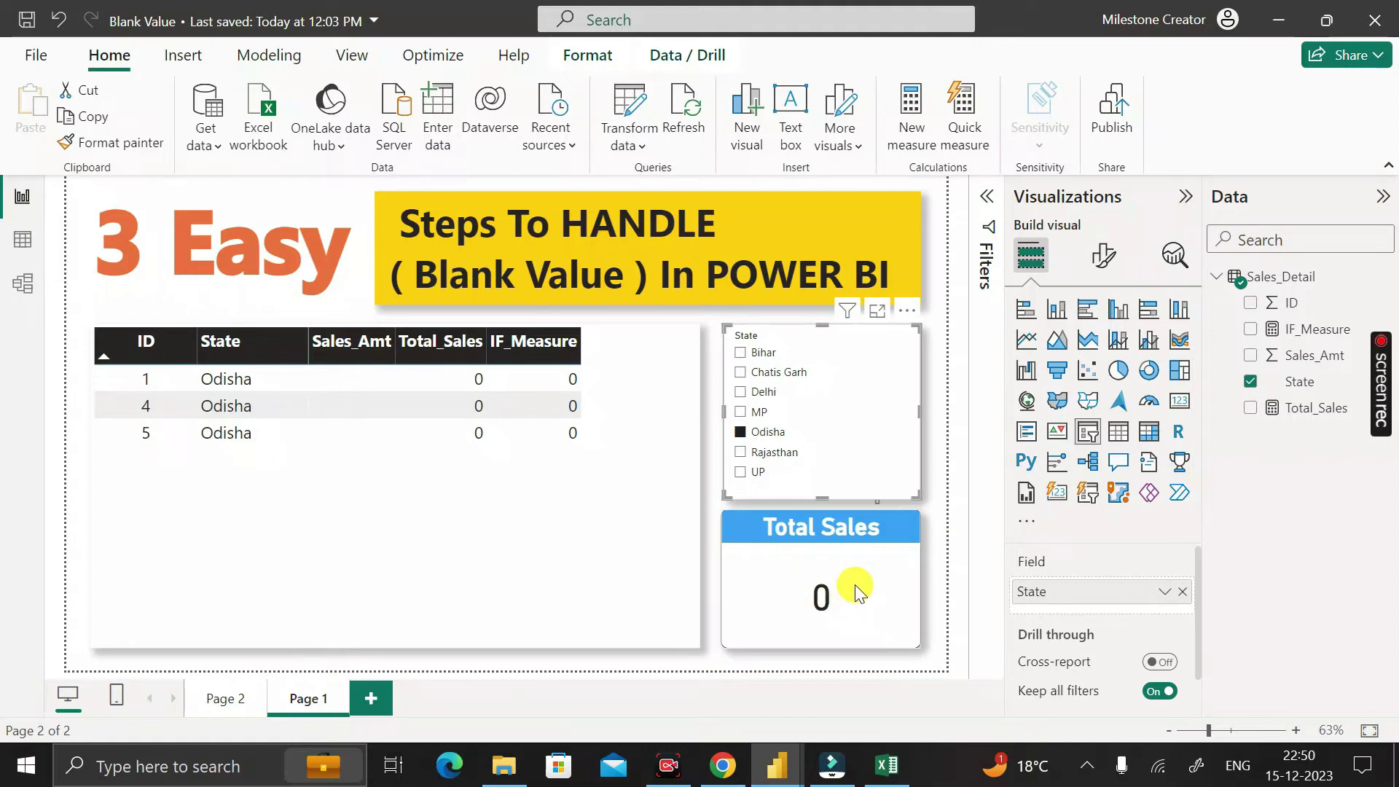
pyautogui.click(933, 408)
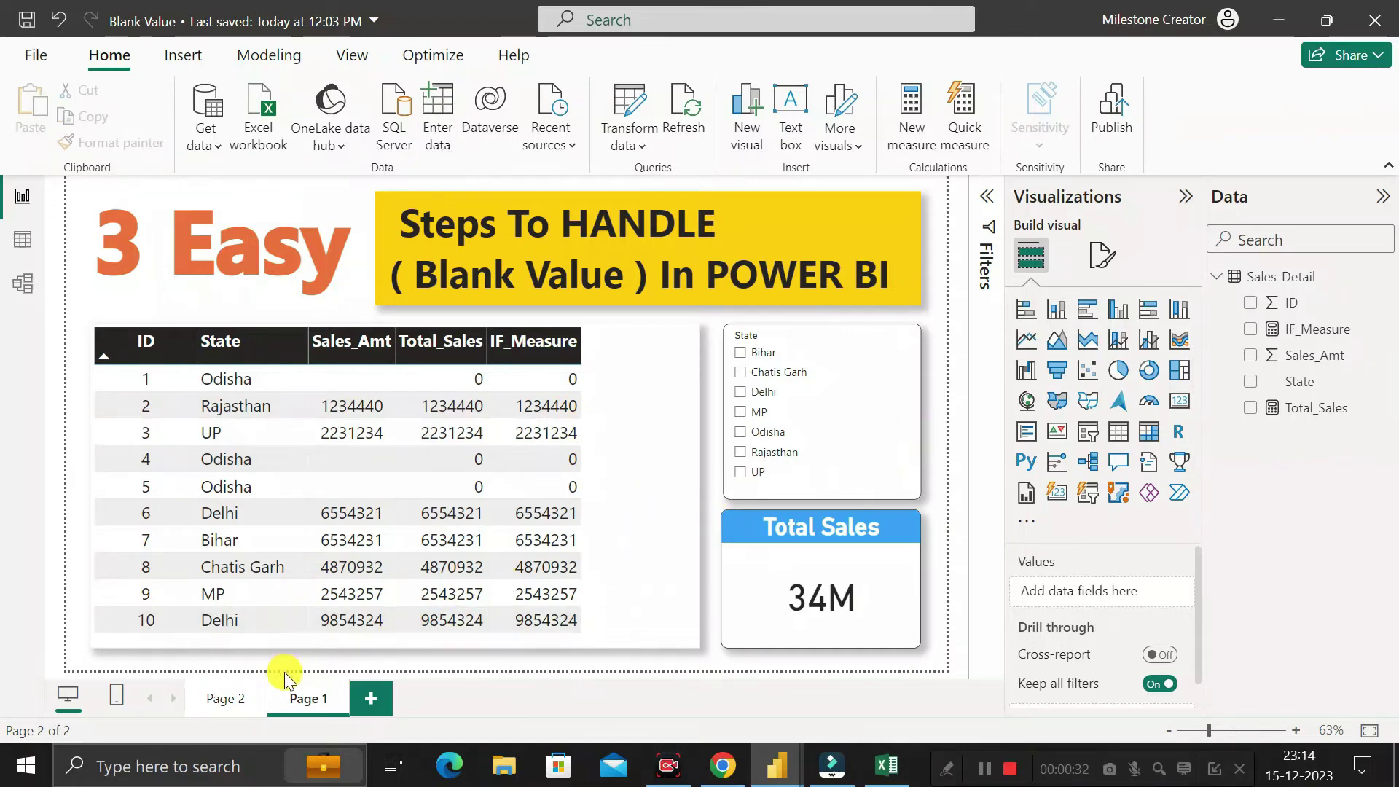
# Step: Check the scenario page, then start Colase_Measure in Sales_Detail with the COALESCE function
pyautogui.click(226, 698)
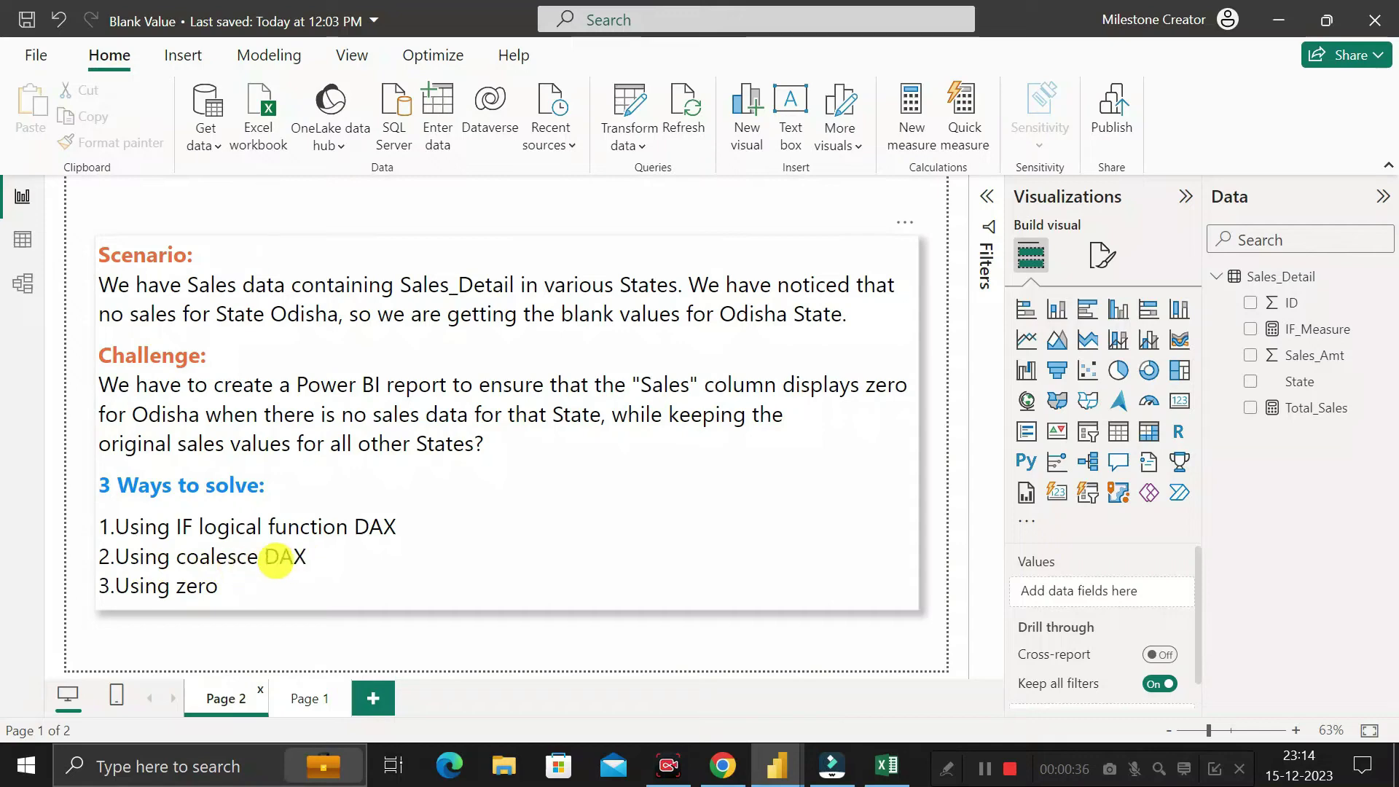
pyautogui.click(307, 701)
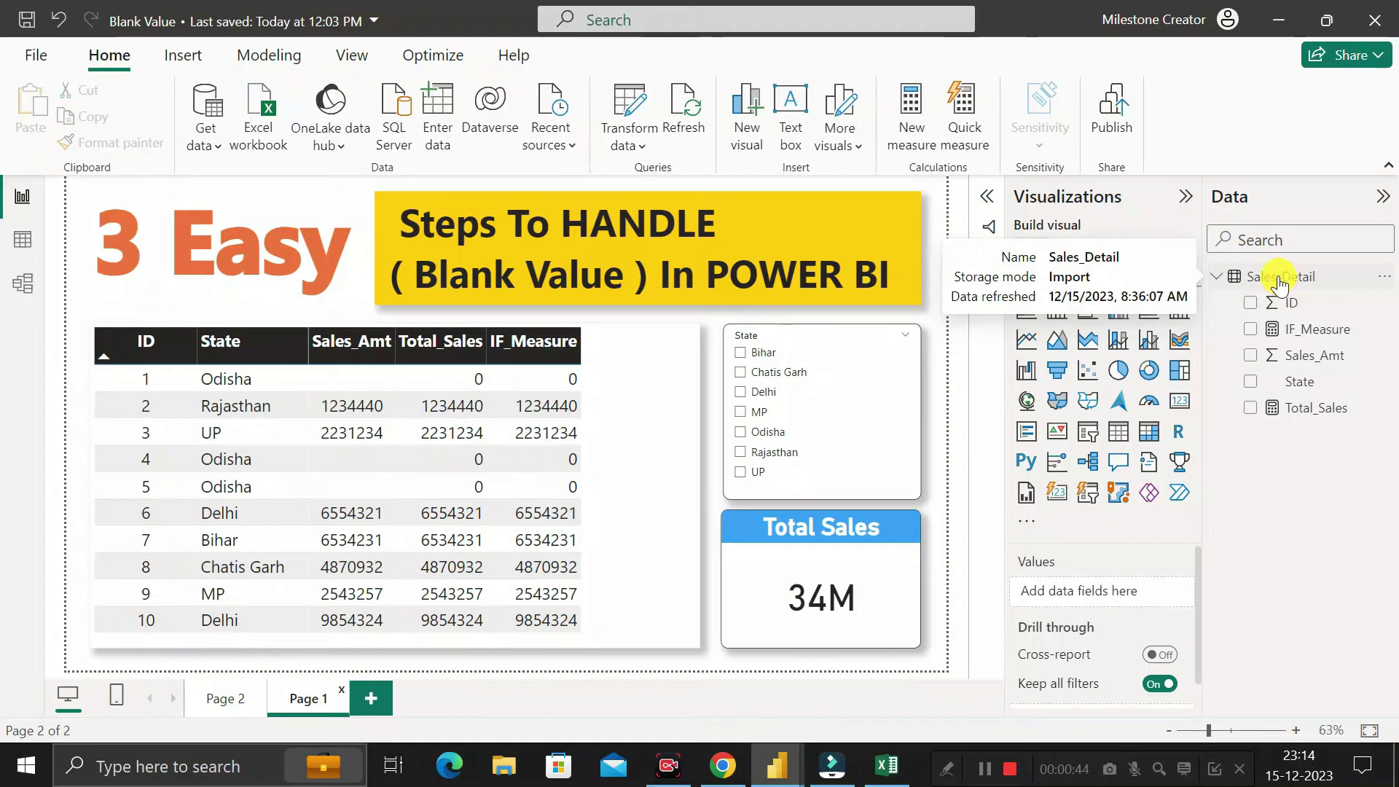
pyautogui.rightClick(1279, 284)
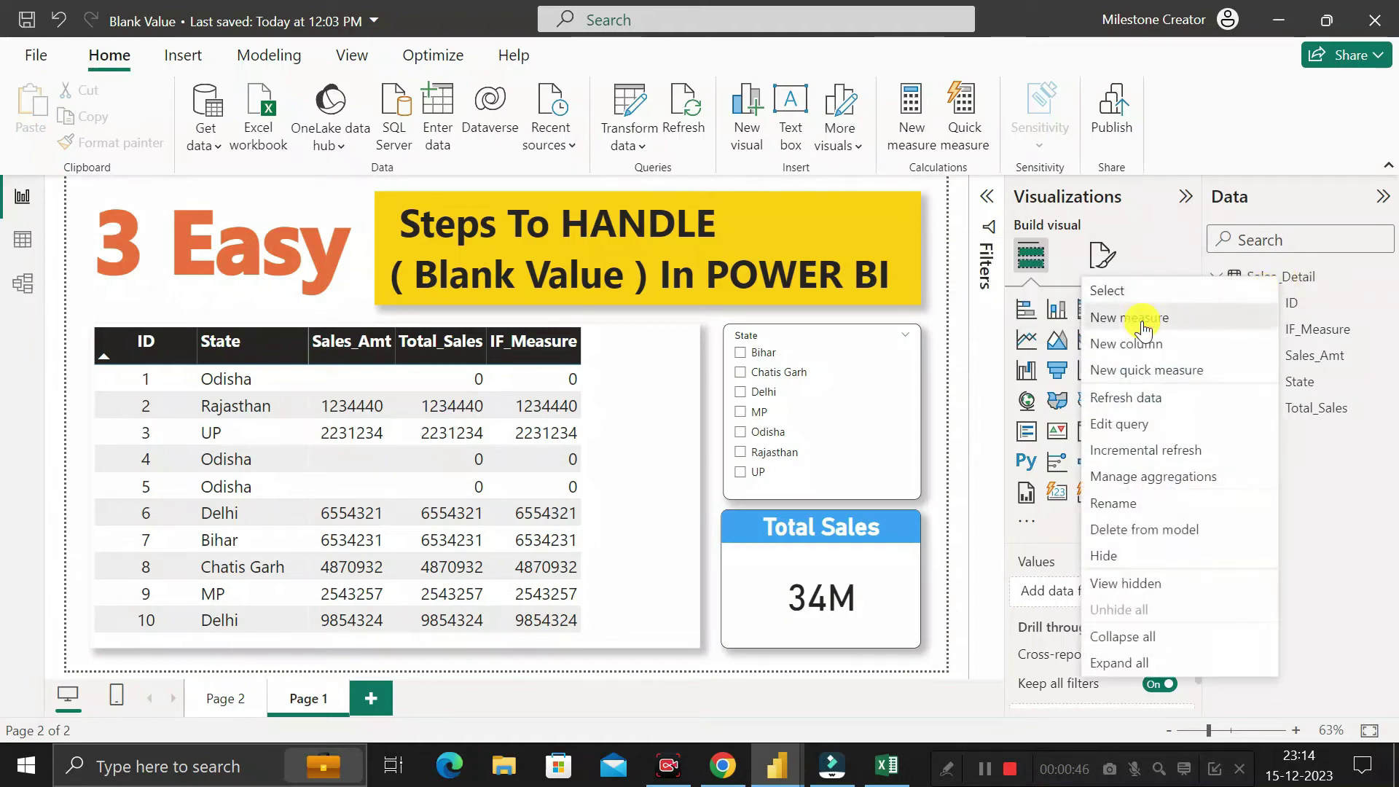
pyautogui.press('Escape')
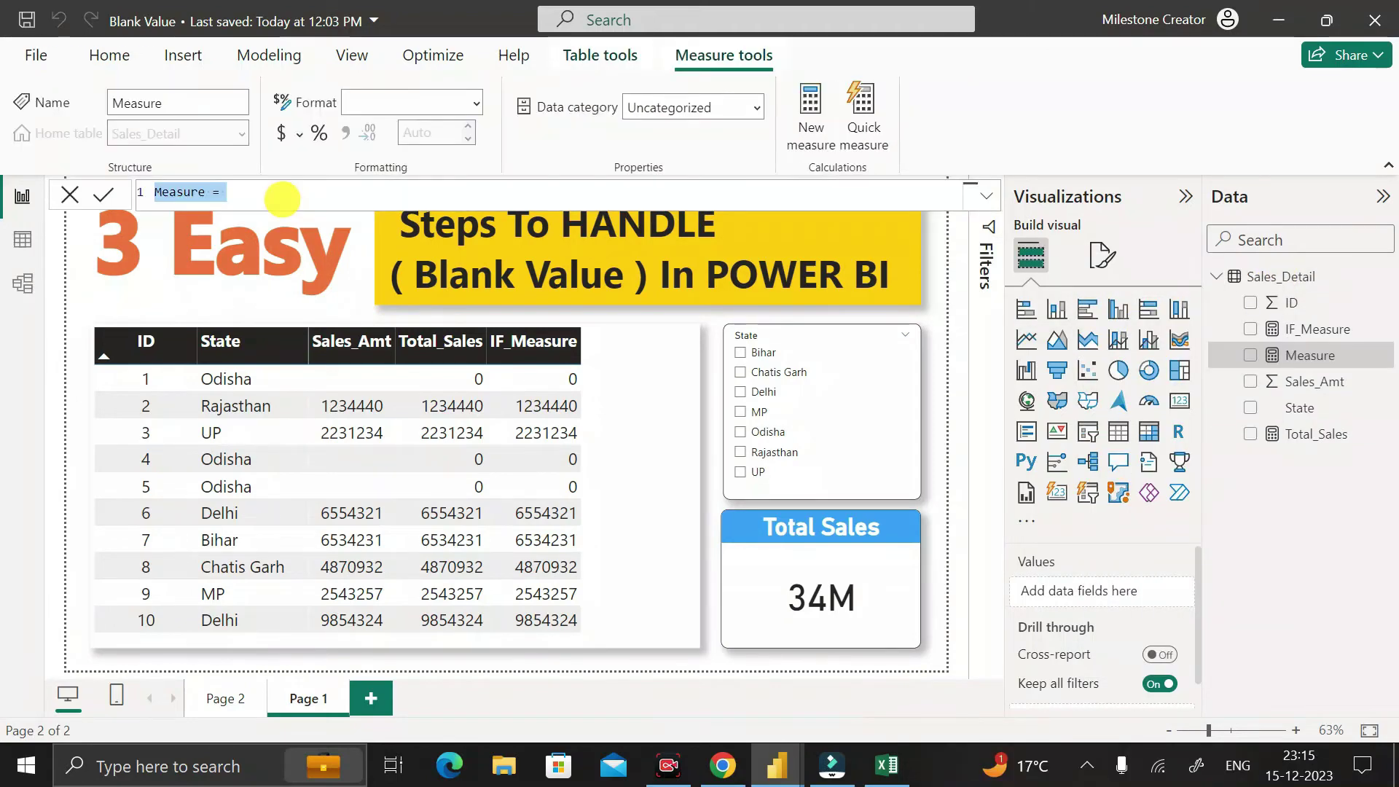
pyautogui.press('BackSpace')
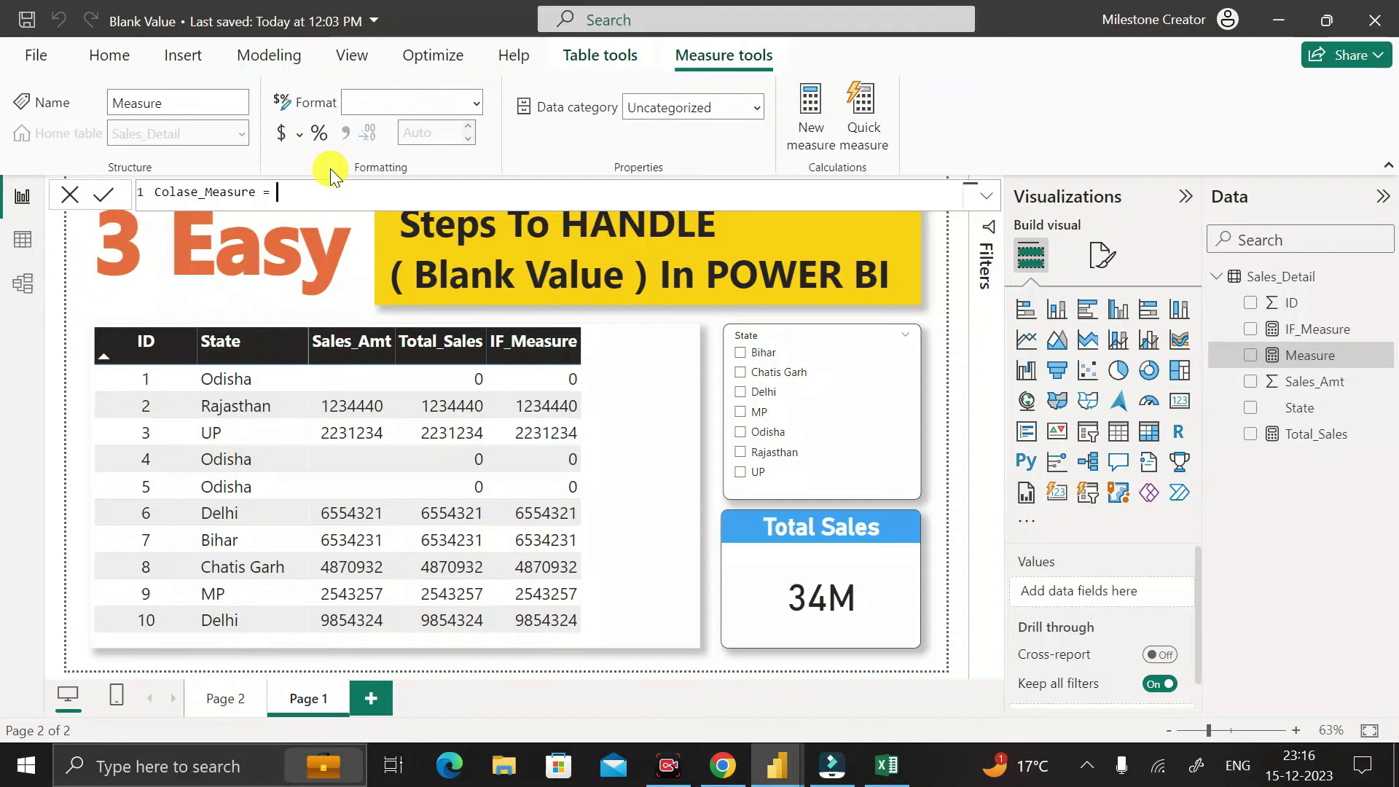
pyautogui.write('CO')
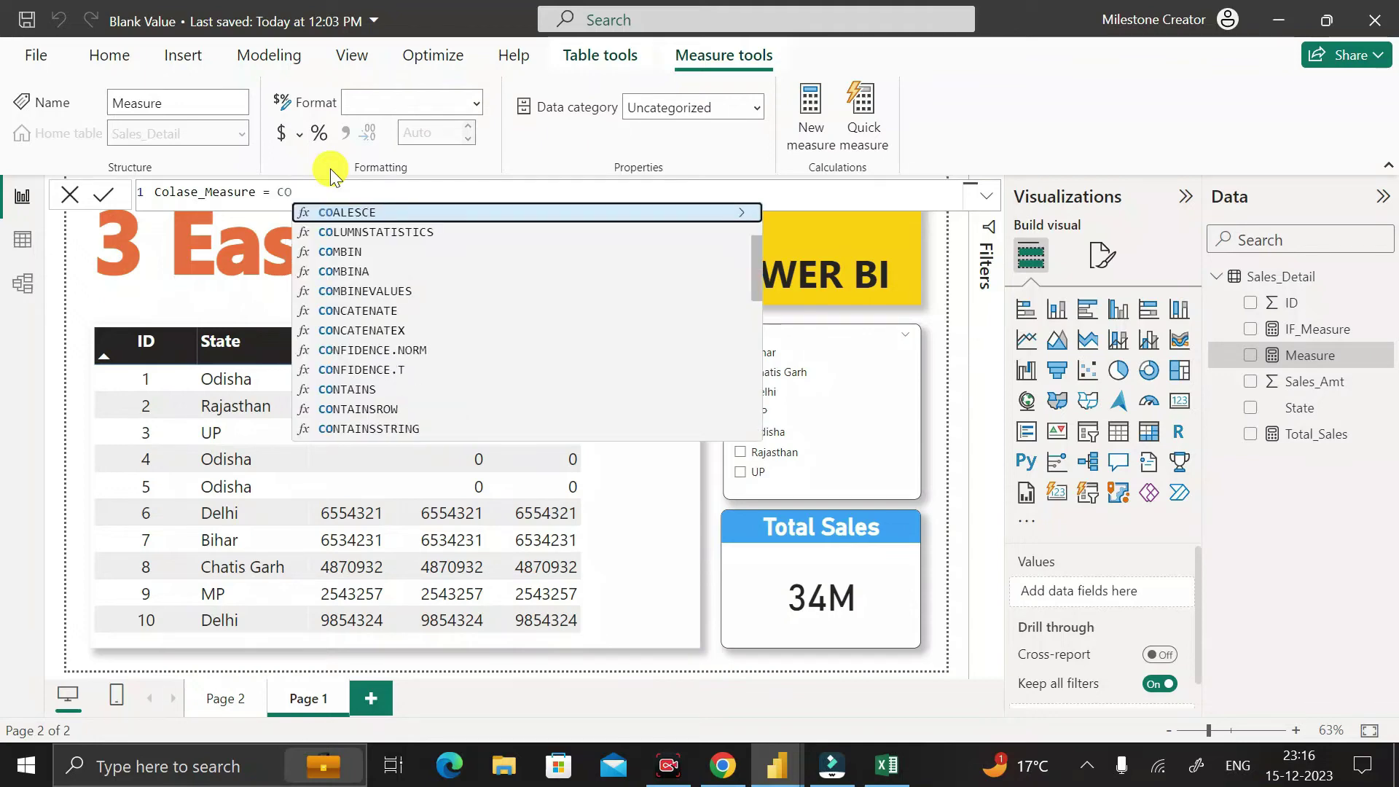
pyautogui.click(376, 213)
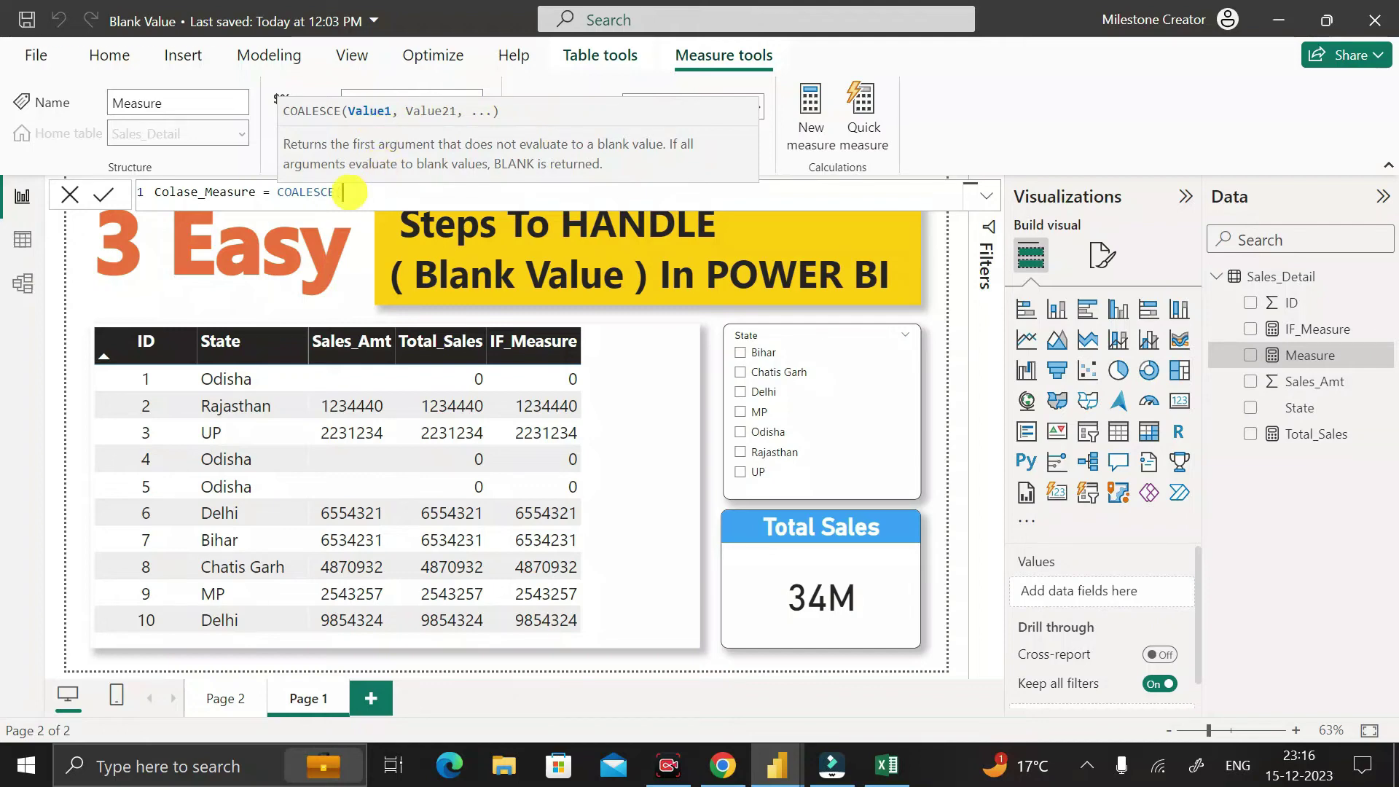
# Step: Complete the formula as COALESCE(Sales_Detail[Total_Sales],0) and commit the measure
pyautogui.write('(')
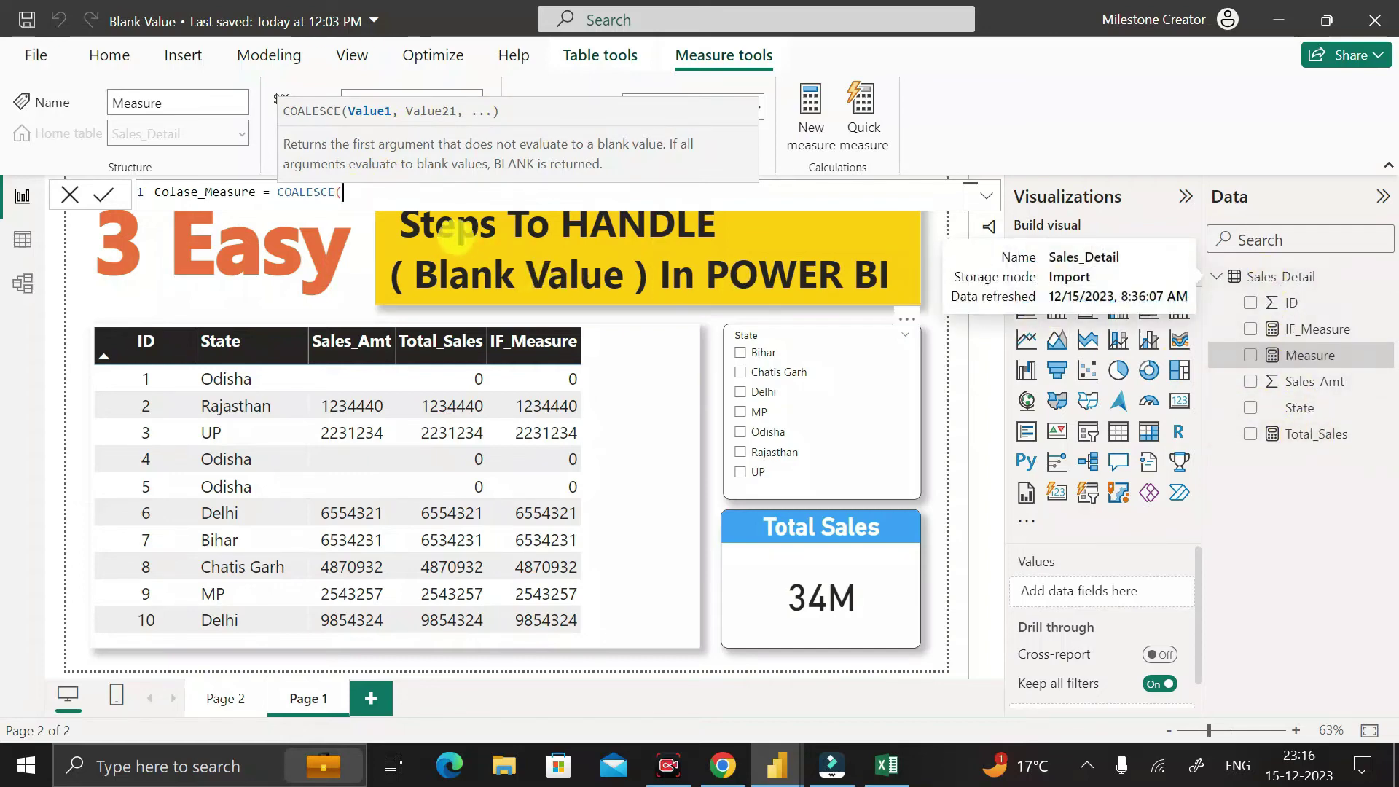
pyautogui.write('S')
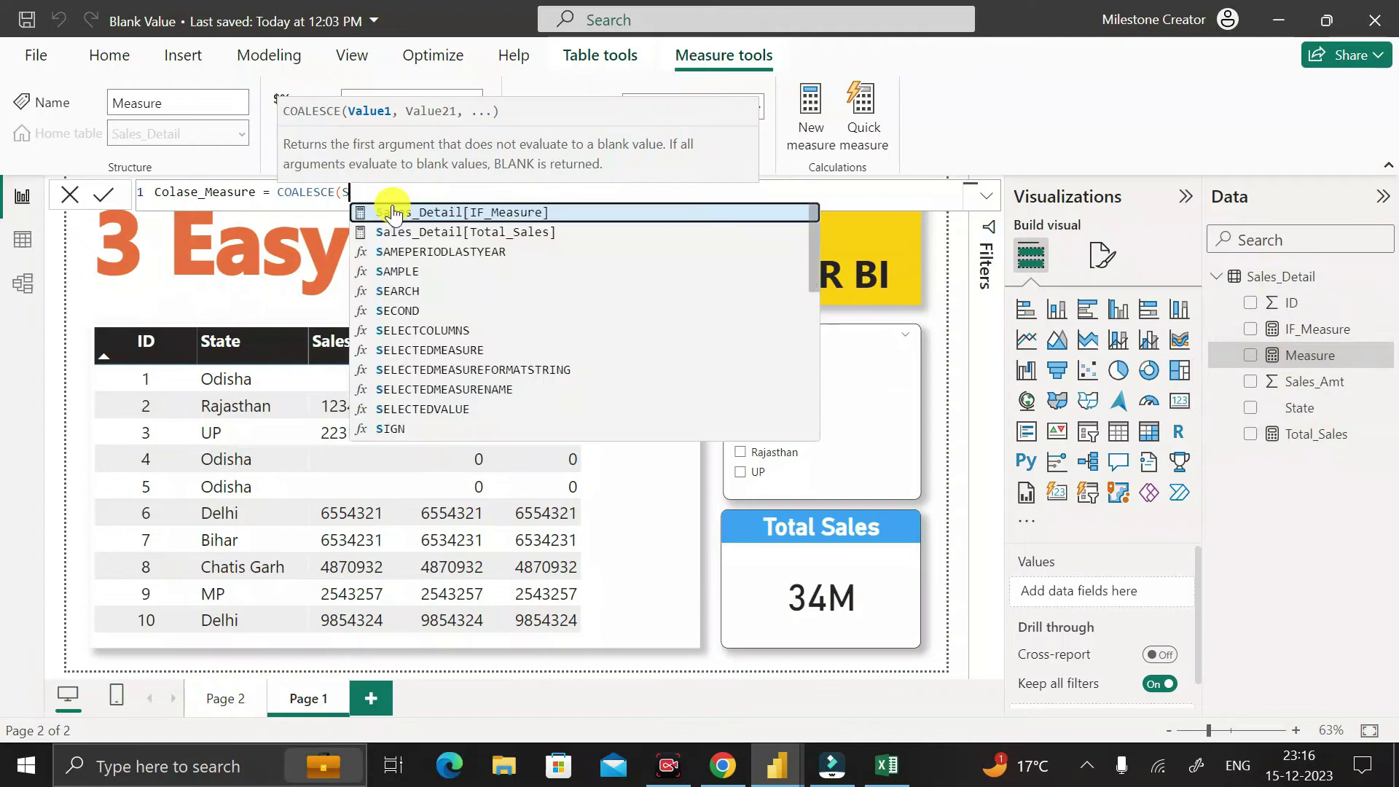
pyautogui.click(432, 237)
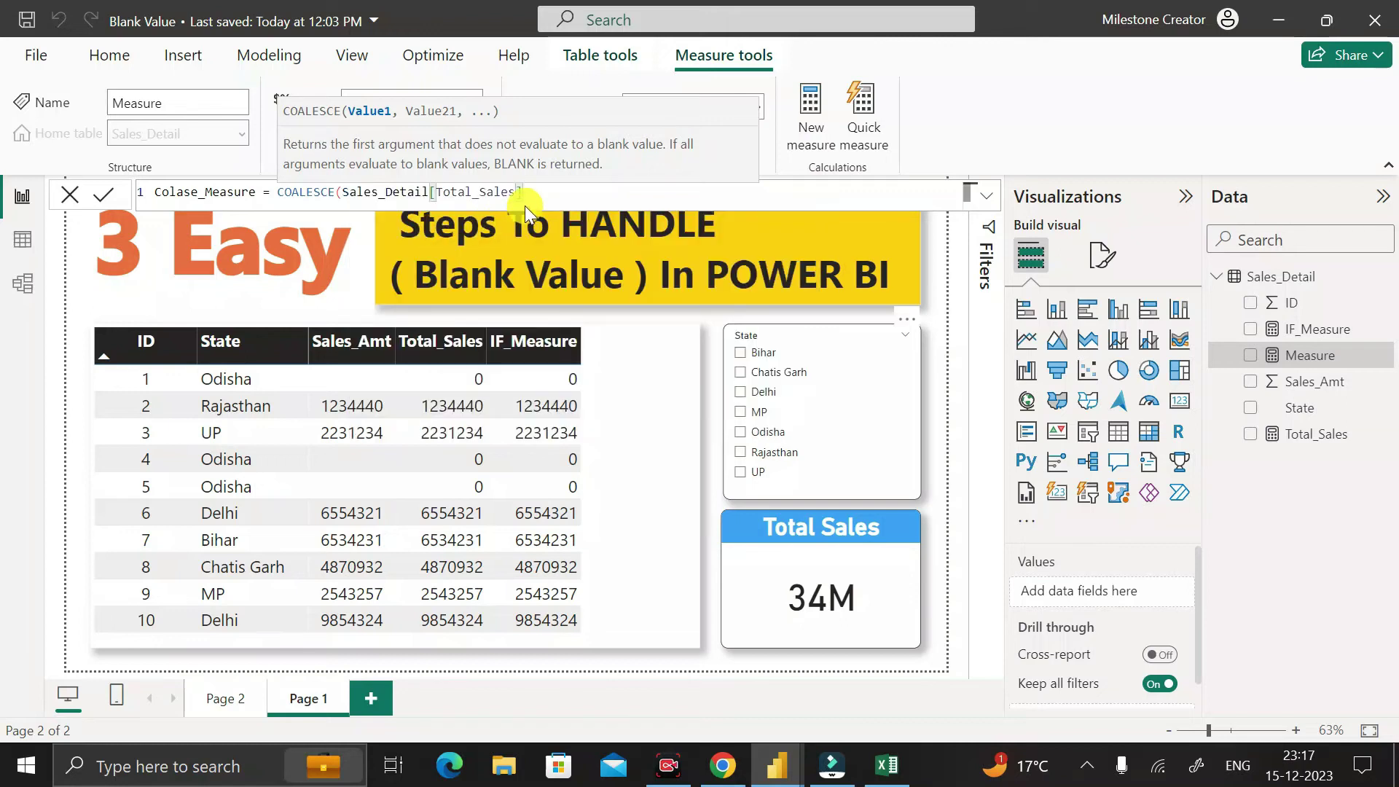
pyautogui.write(',')
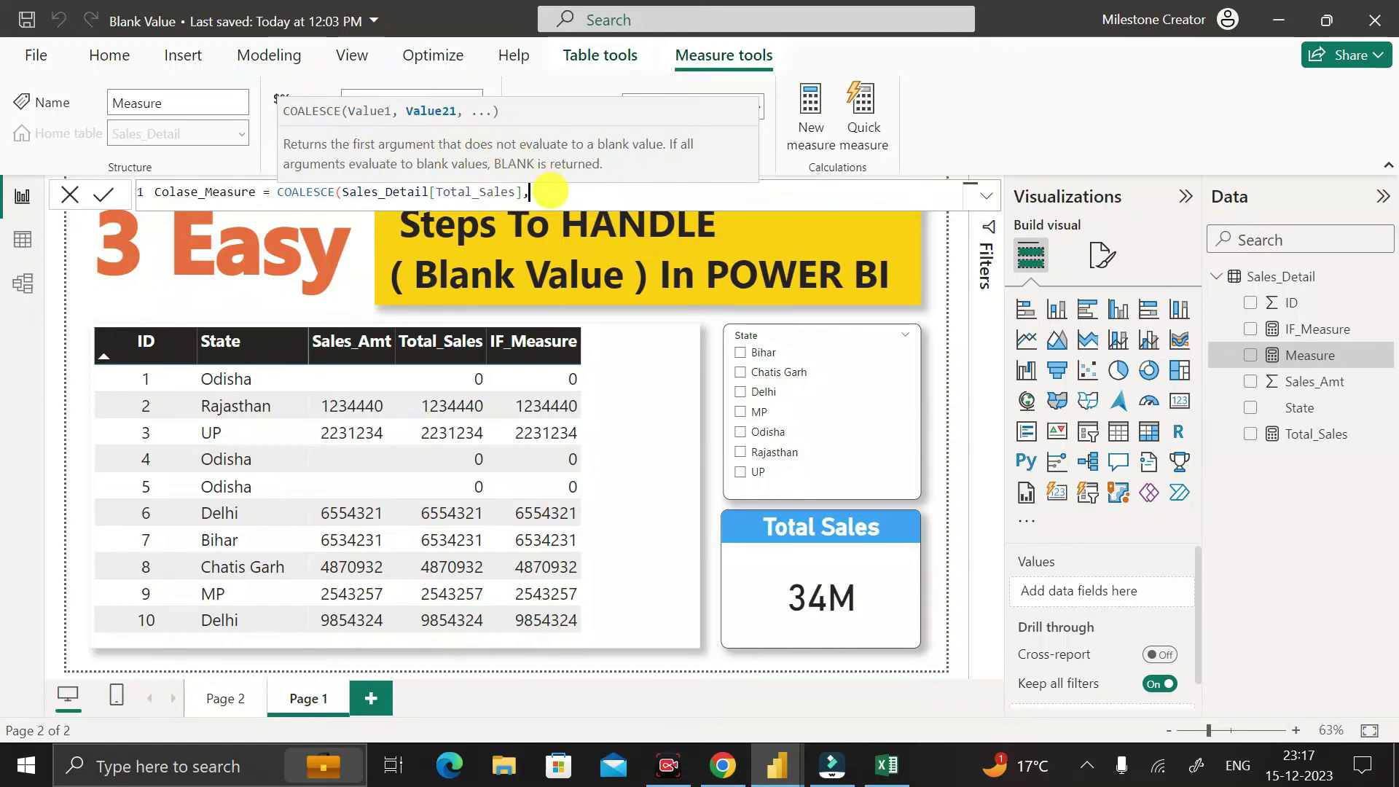
pyautogui.write('0)')
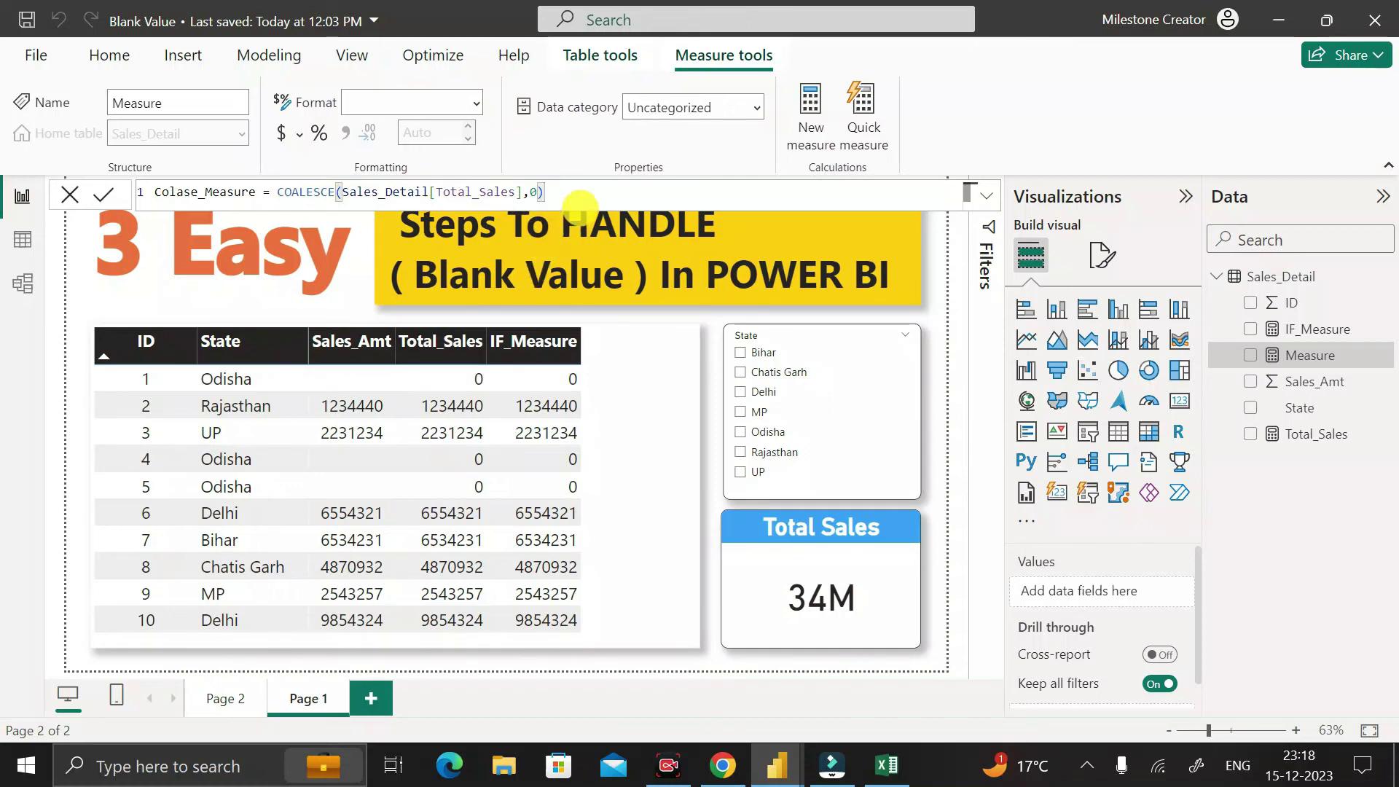
pyautogui.press('Return')
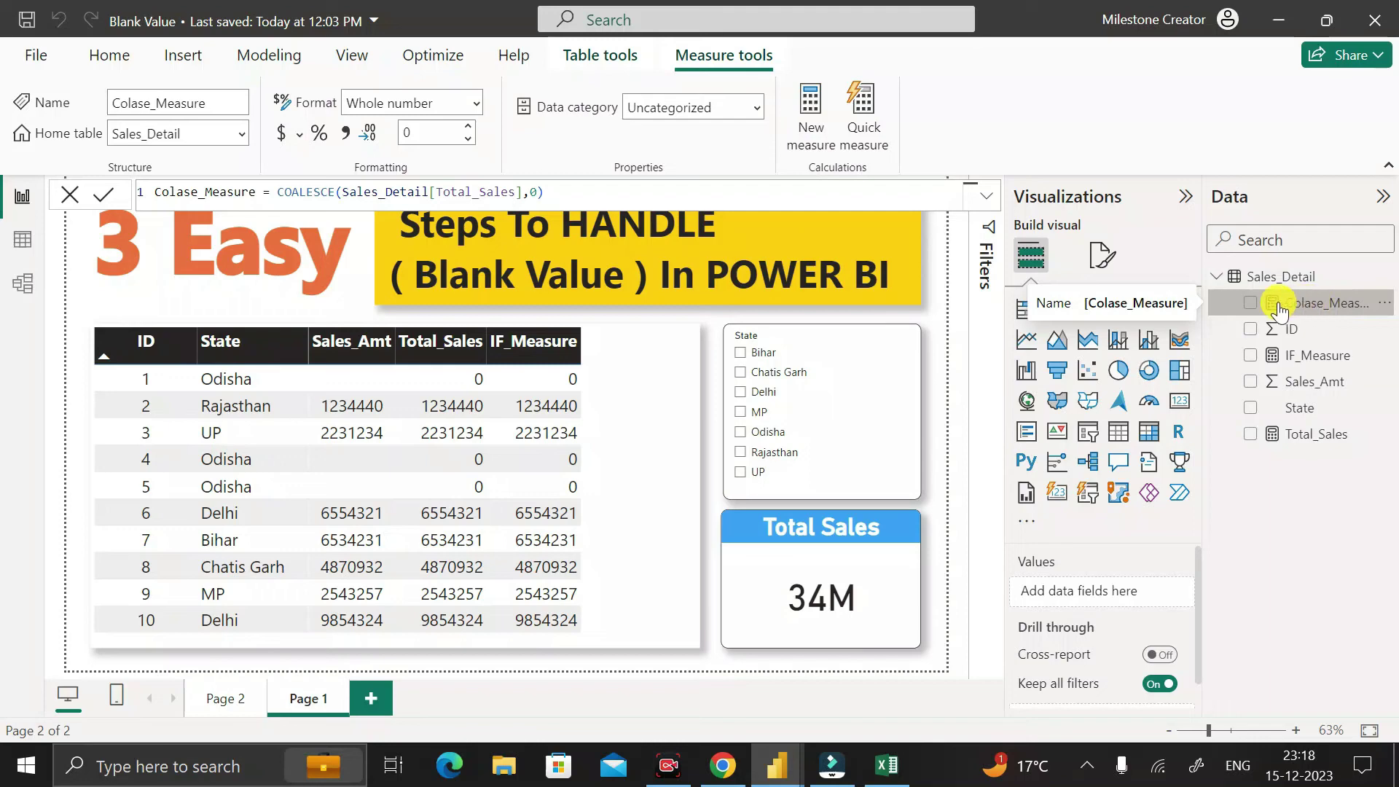
# Step: Add Colase_Measure as a sales table column so it reads 0 for IDs 1, 4 and 5
pyautogui.click(649, 413)
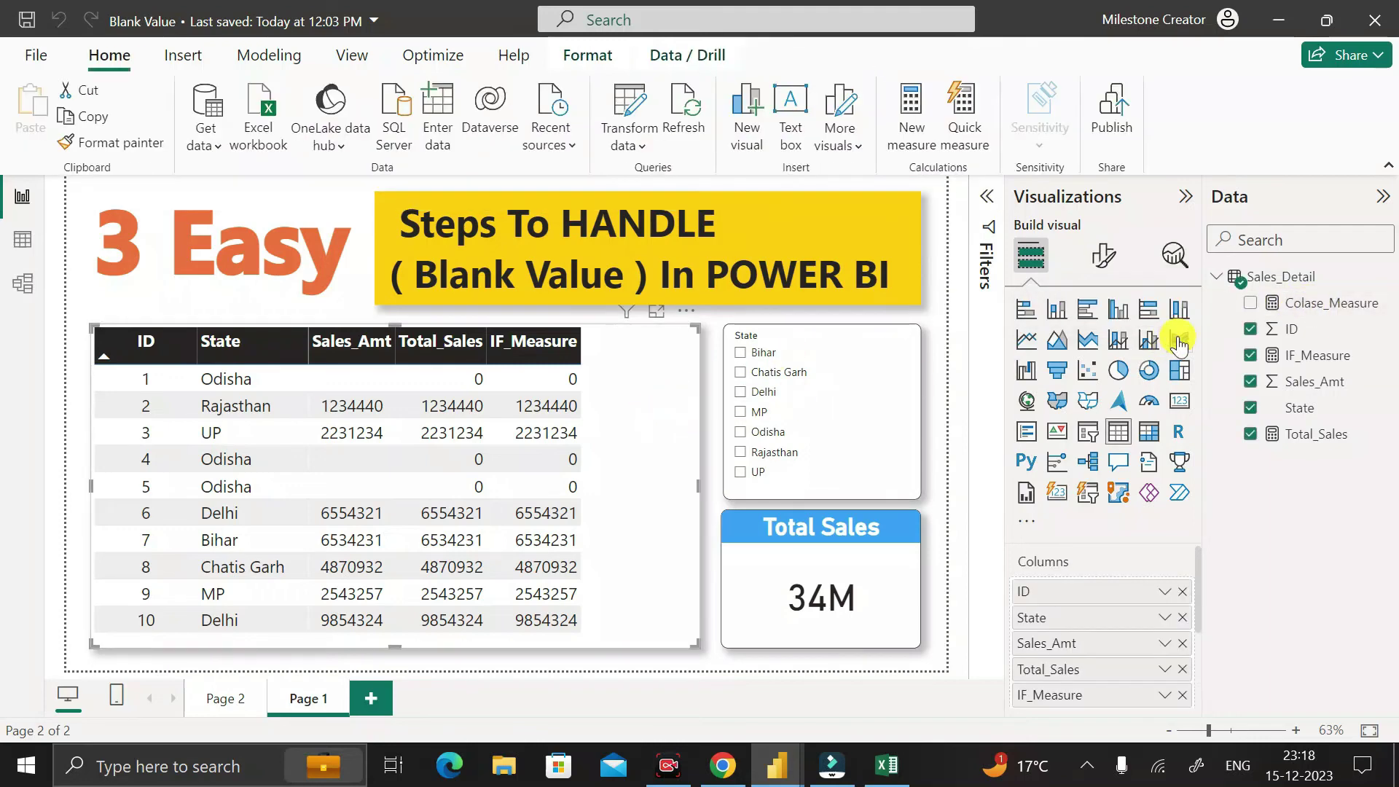
pyautogui.moveTo(1305, 303); pyautogui.dragTo(1113, 623)
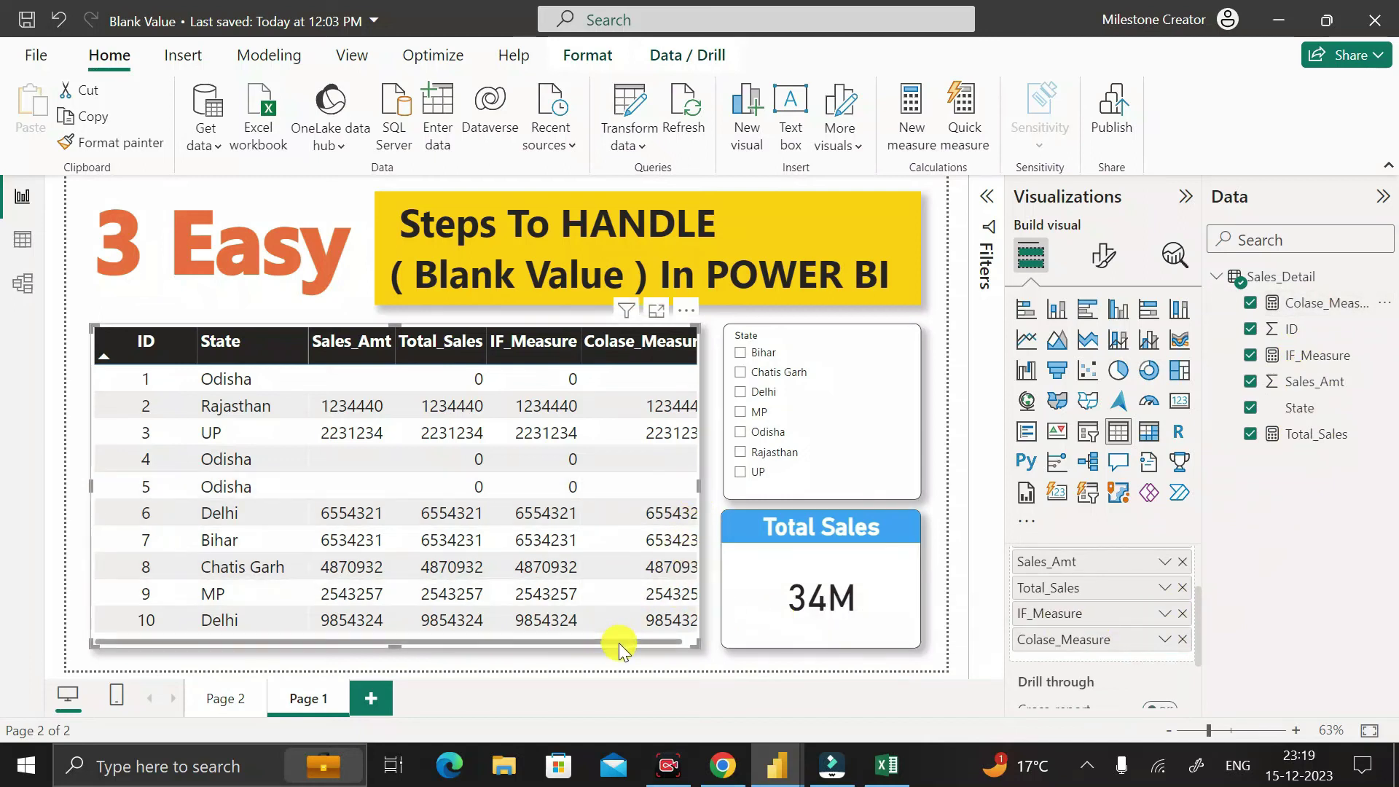
pyautogui.moveTo(627, 640); pyautogui.dragTo(647, 641)
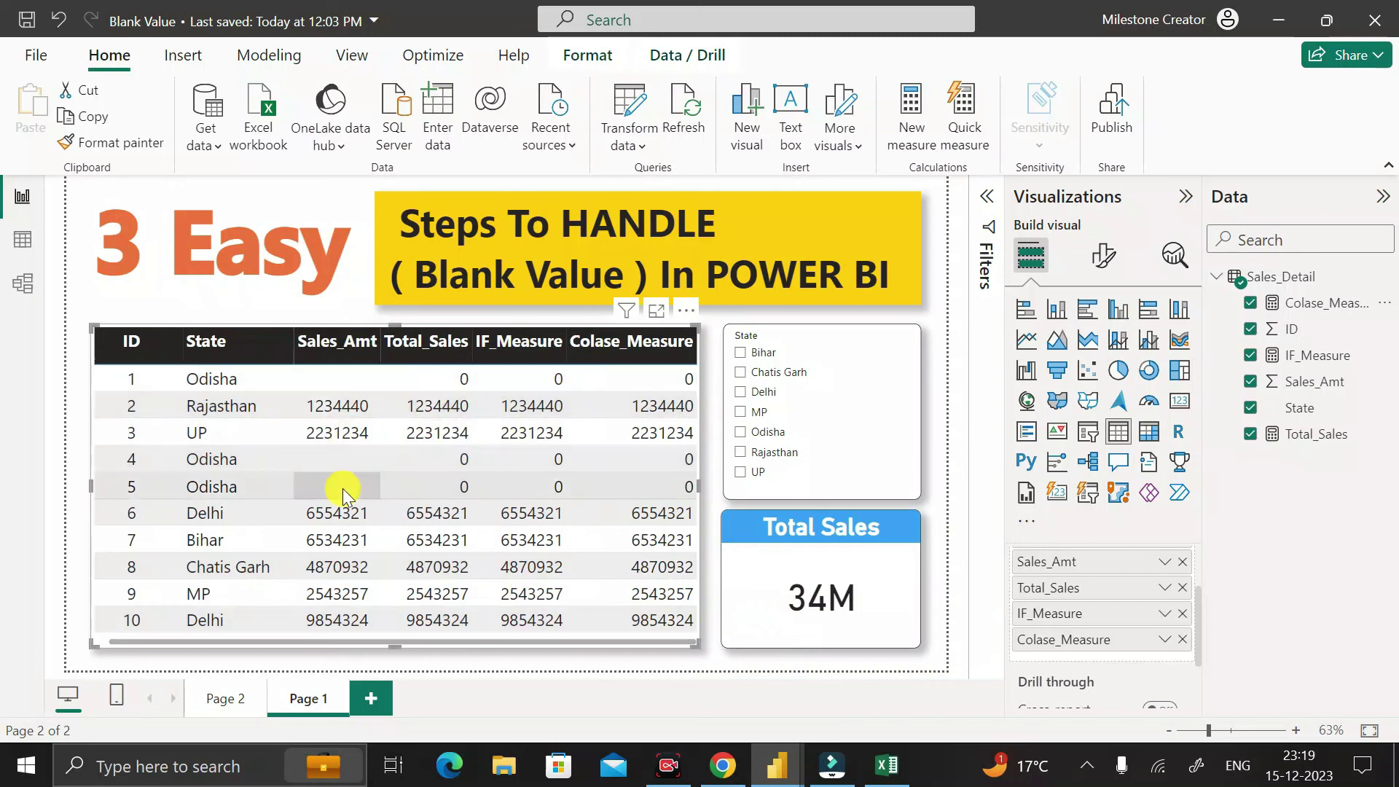
pyautogui.click(889, 594)
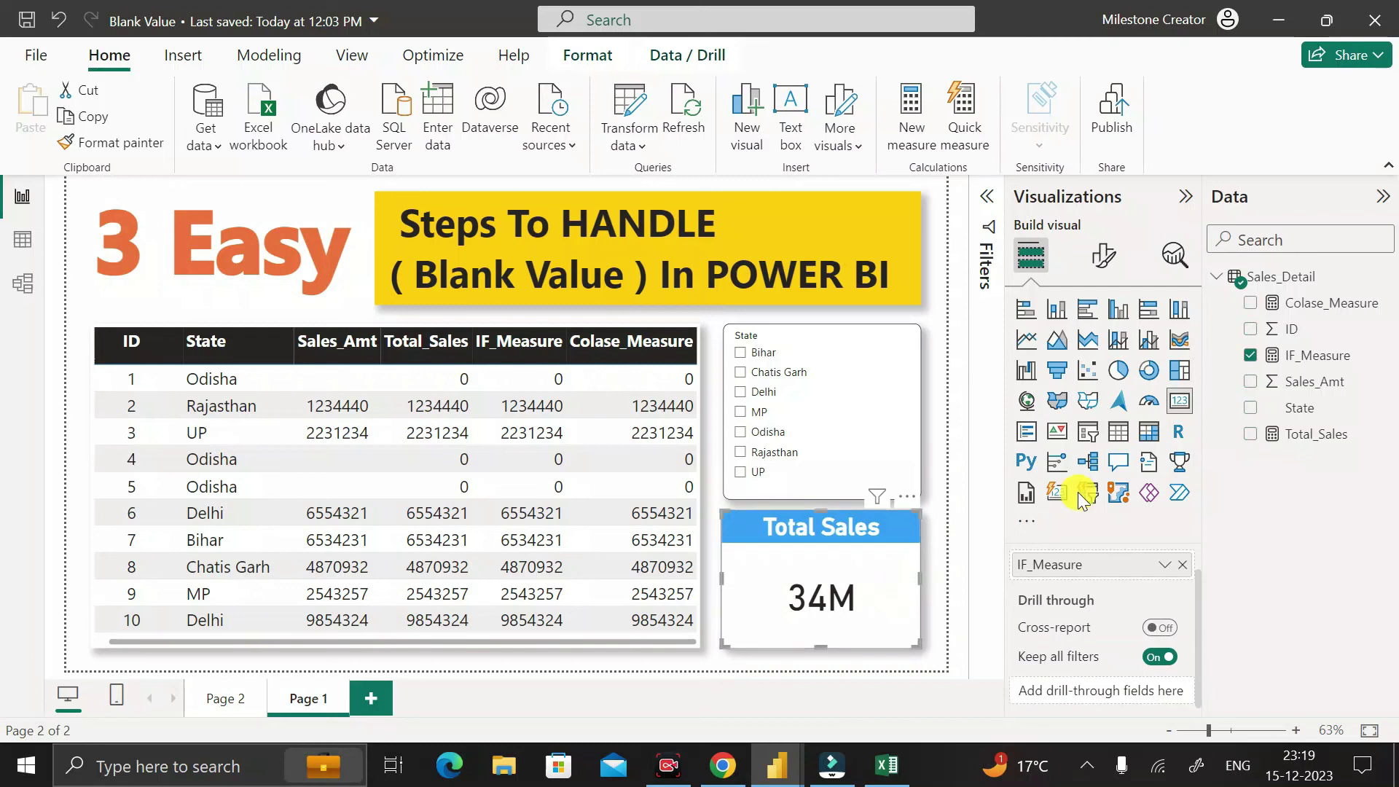
# Step: Switch the Total Sales card to show Colase_Measure
pyautogui.moveTo(1315, 303); pyautogui.dragTo(1115, 582)
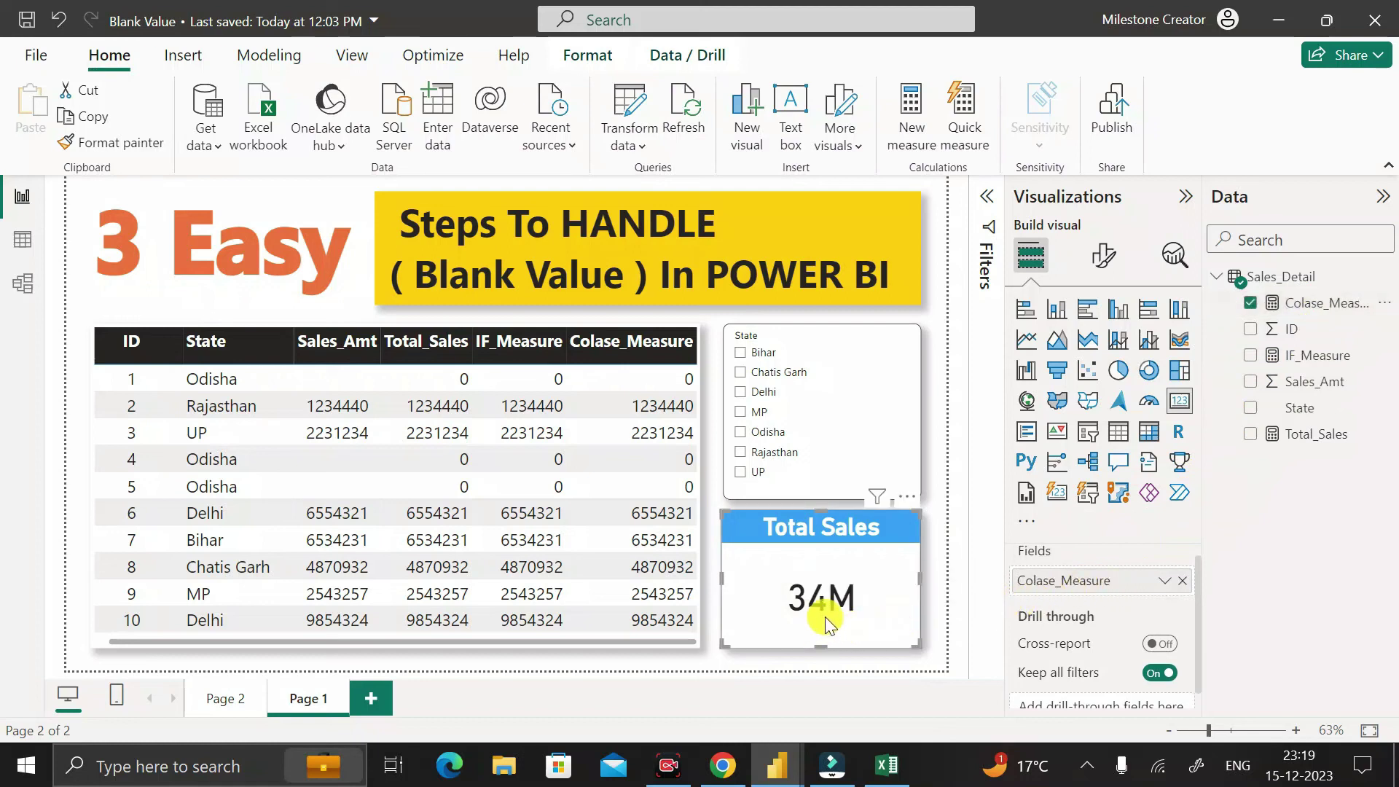
# Step: Filter the report to Odisha in the State slicer to confirm the card reads 0
pyautogui.click(741, 436)
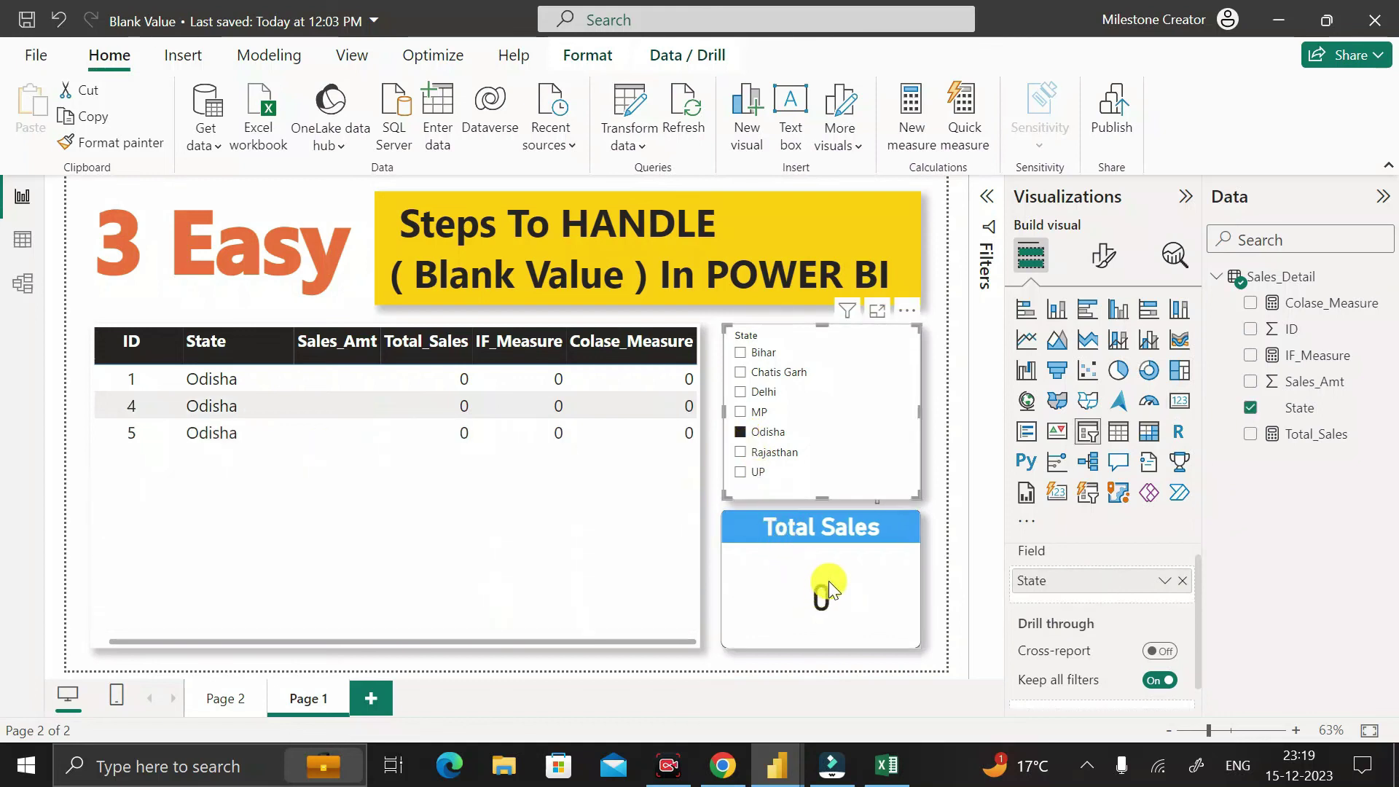